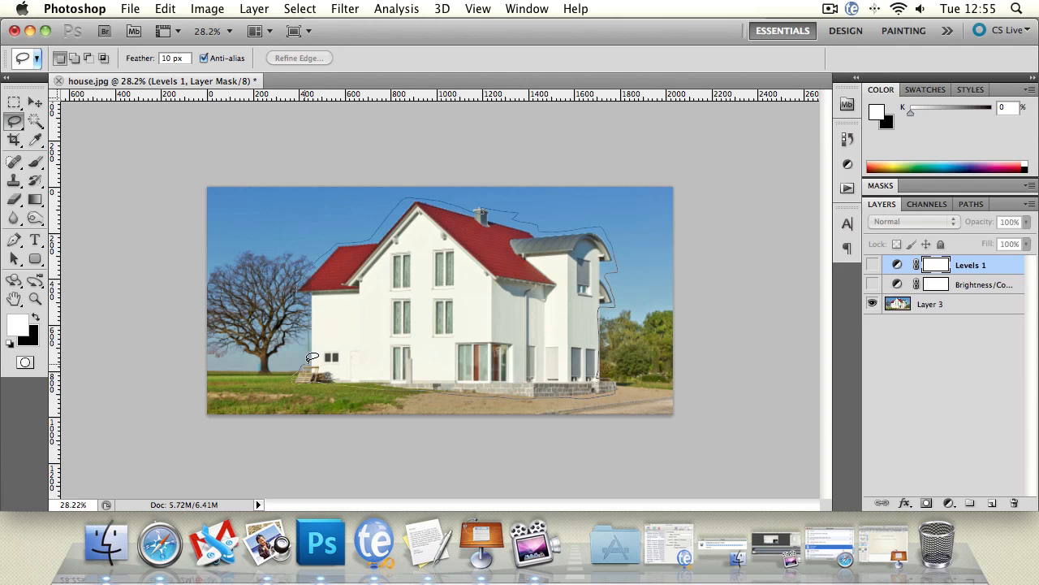
Close the lasso outline around the house and invert the selection so it covers the background.
{"action": "left_click_drag", "start_coordinate": [311, 357], "coordinate": [307, 367]}
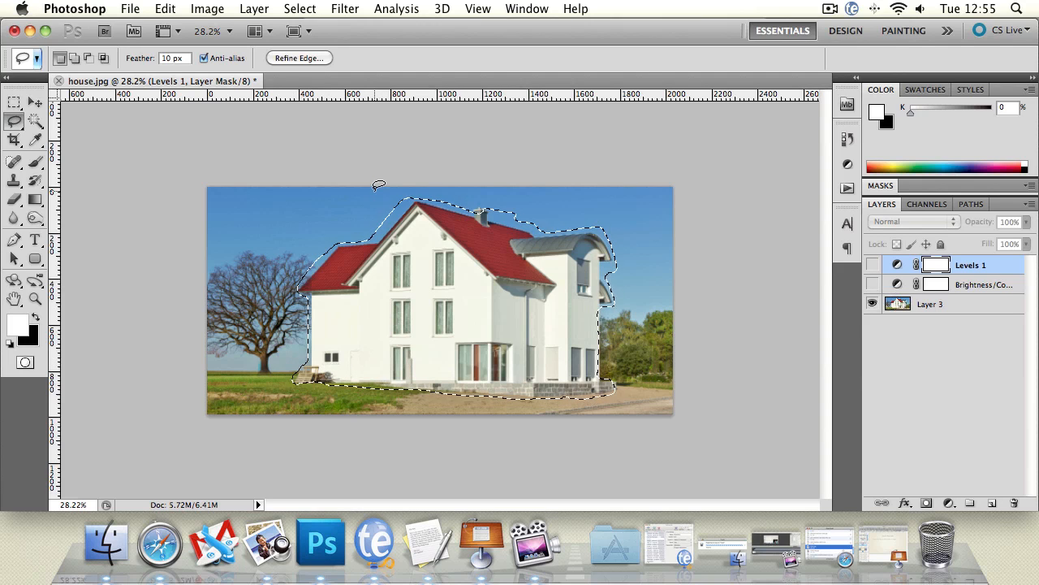
{"action": "left_click", "coordinate": [300, 8]}
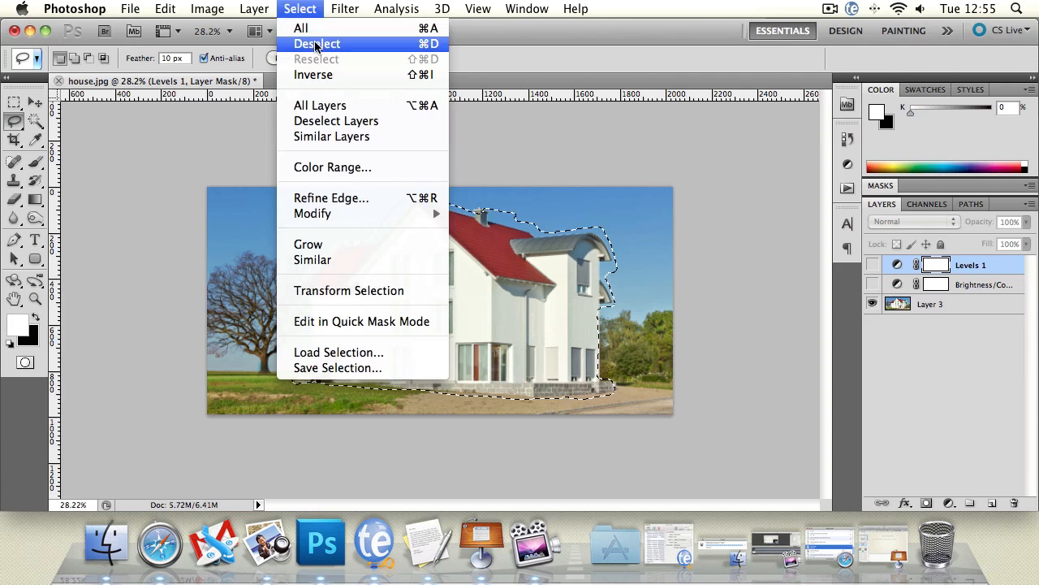
{"action": "left_click", "coordinate": [313, 75]}
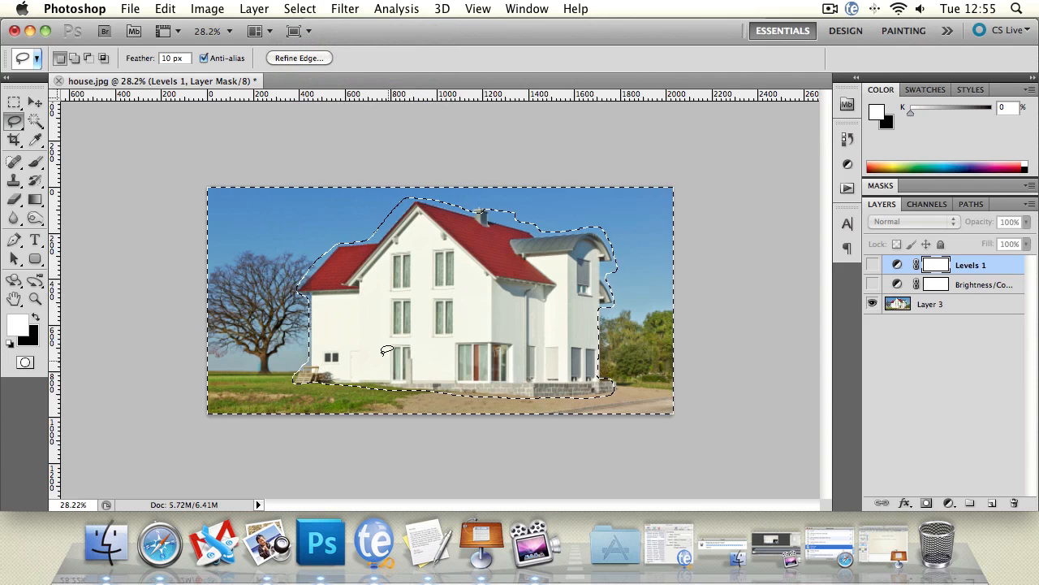
Apply a Gaussian Blur with a small radius to the selected background on Layer 3 and clear the selection.
{"action": "left_click", "coordinate": [342, 7]}
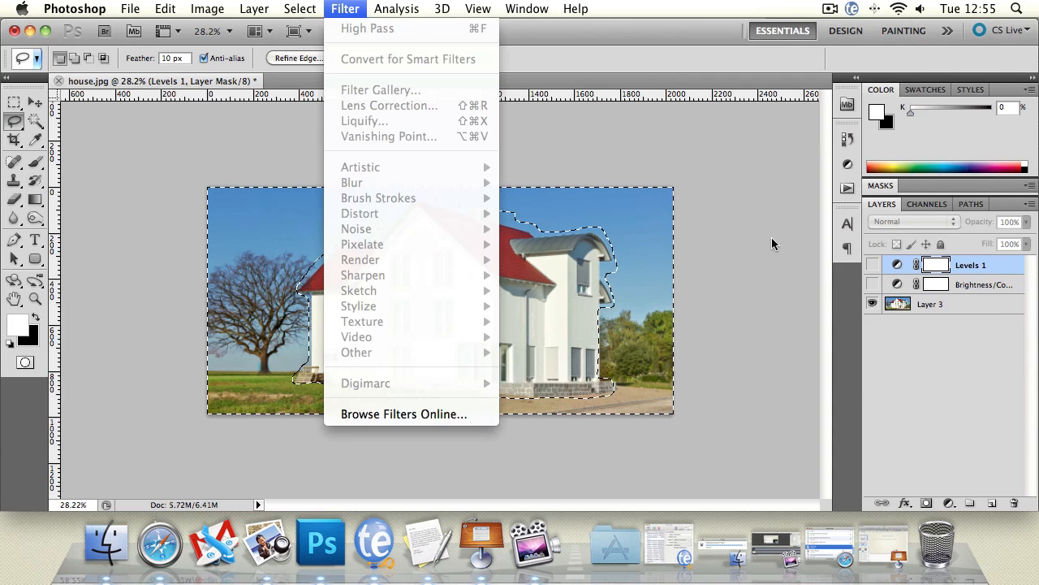
{"action": "left_click", "coordinate": [990, 314]}
{"action": "left_click", "coordinate": [991, 314]}
{"action": "left_click", "coordinate": [342, 8]}
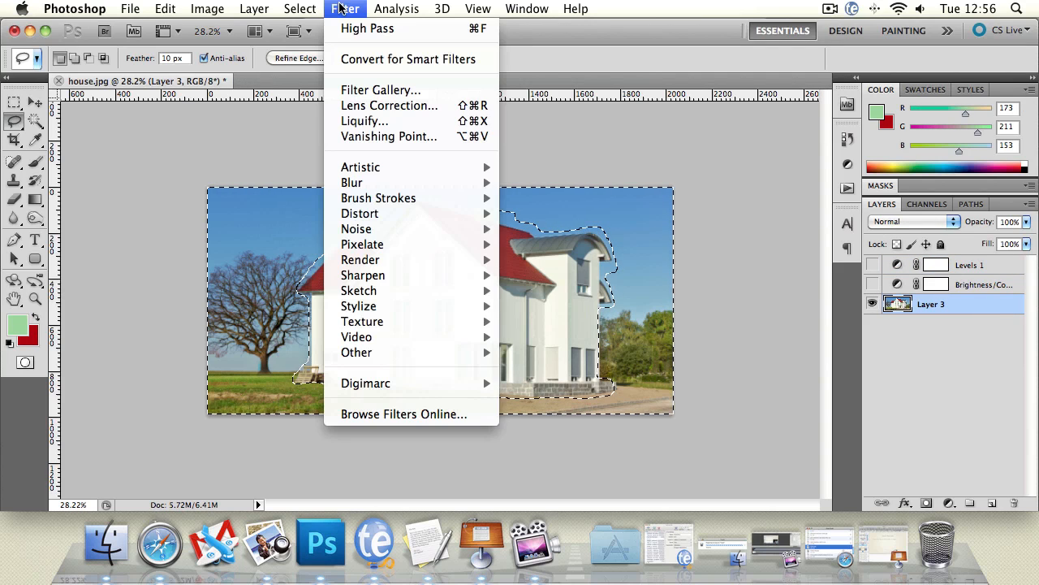
{"action": "mouse_move", "coordinate": [369, 183]}
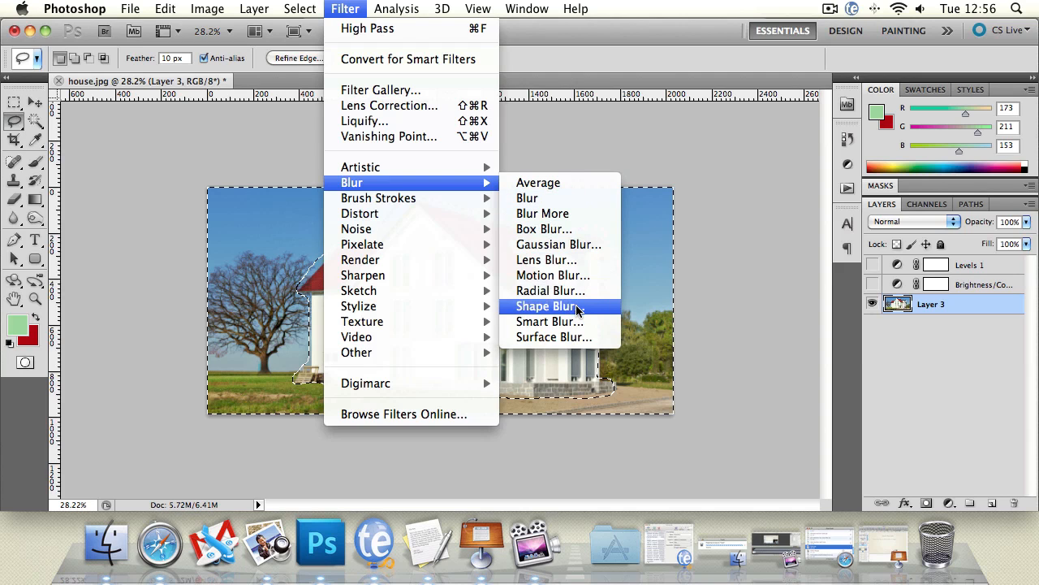
{"action": "mouse_move", "coordinate": [456, 229]}
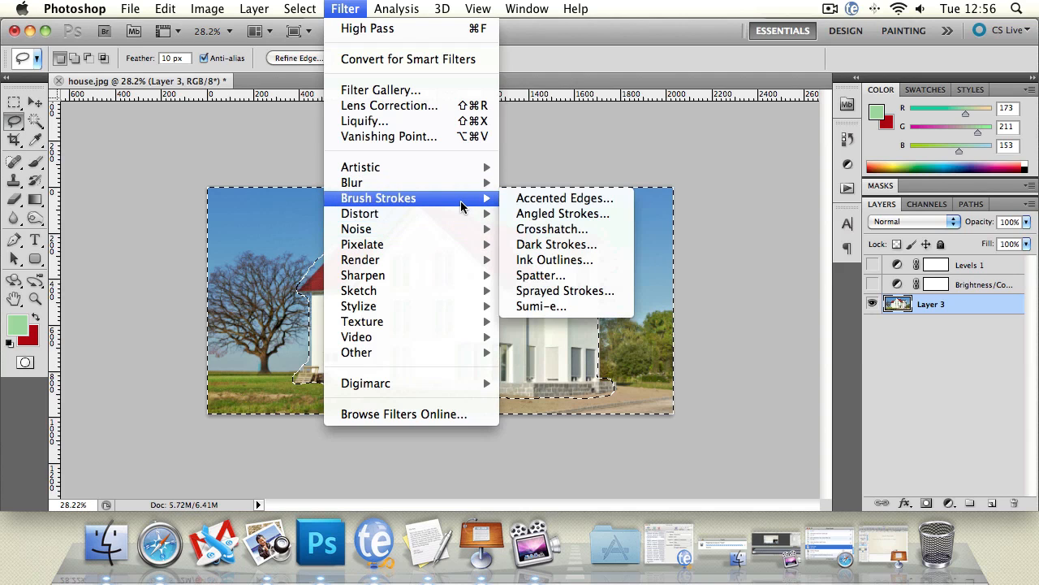
{"action": "mouse_move", "coordinate": [459, 312]}
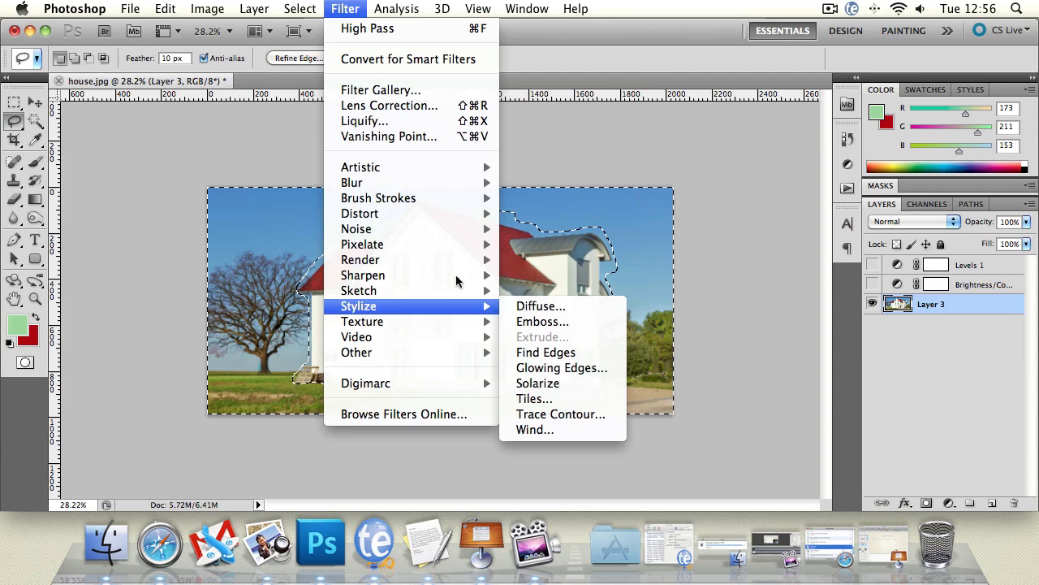
{"action": "mouse_move", "coordinate": [422, 183]}
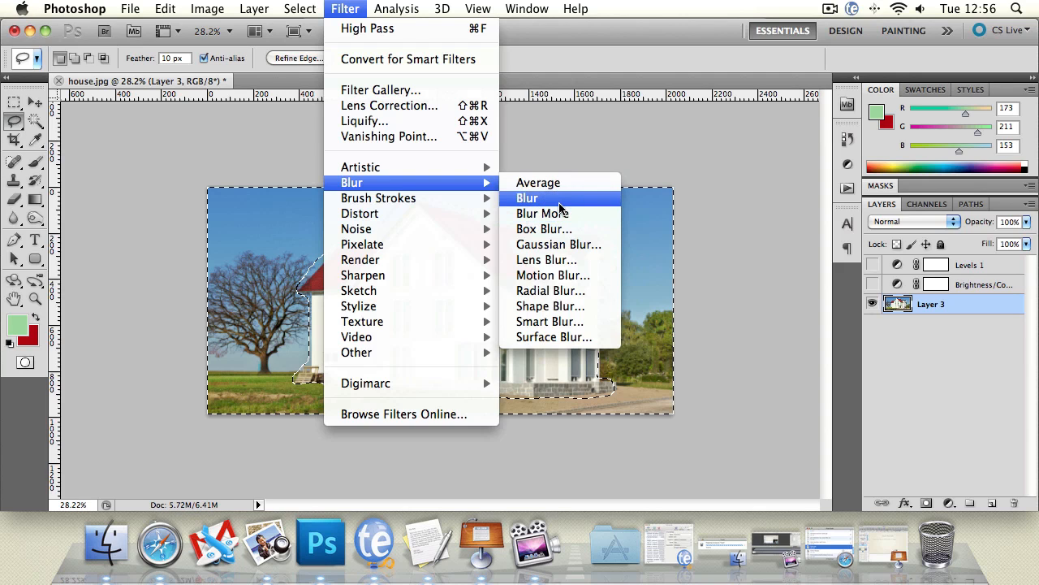
{"action": "left_click", "coordinate": [557, 243]}
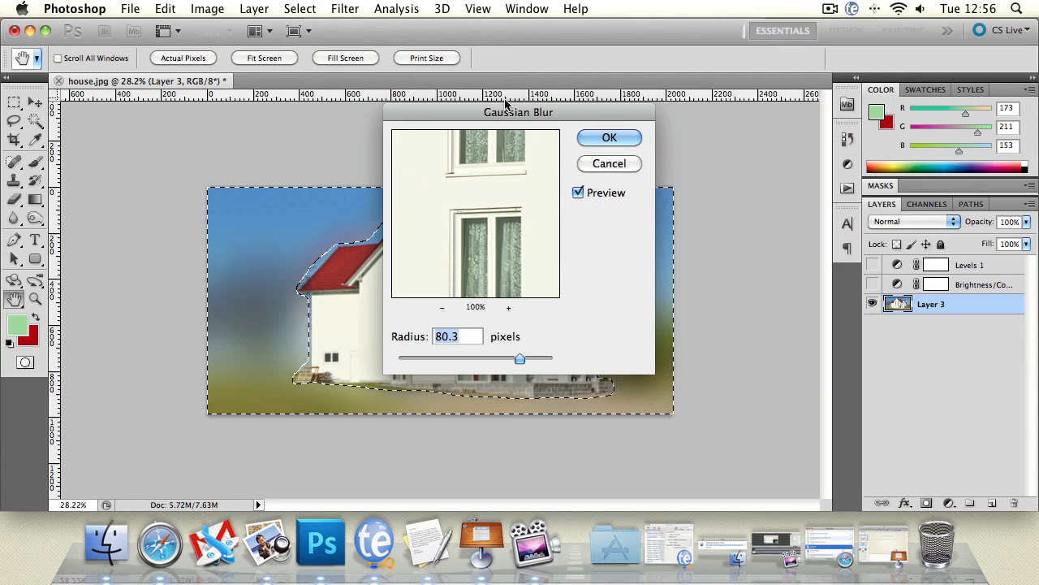
{"action": "left_click_drag", "start_coordinate": [510, 110], "coordinate": [818, 190]}
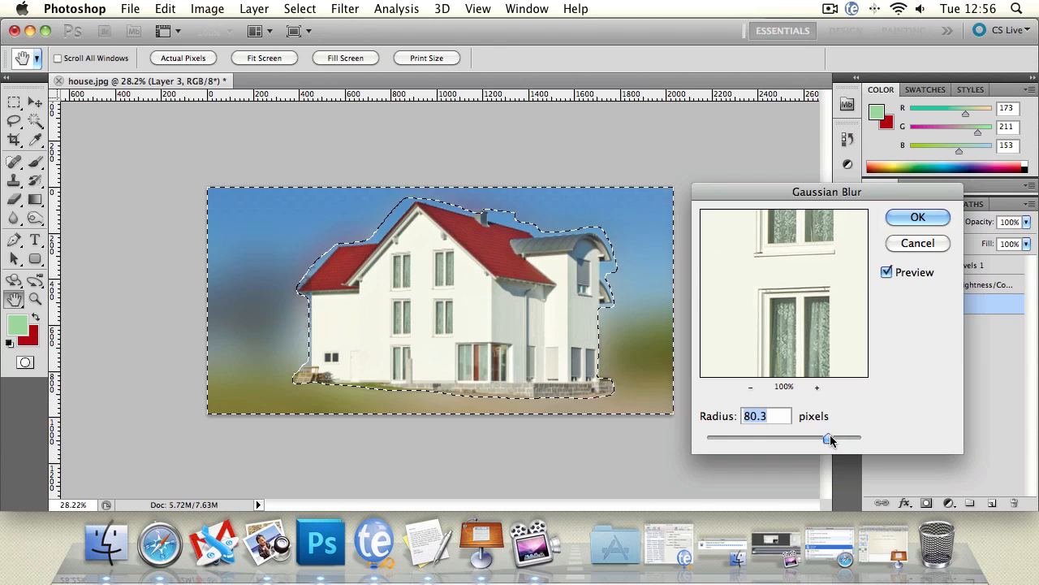
{"action": "left_click_drag", "start_coordinate": [830, 436], "coordinate": [730, 440]}
{"action": "key", "text": "Return"}
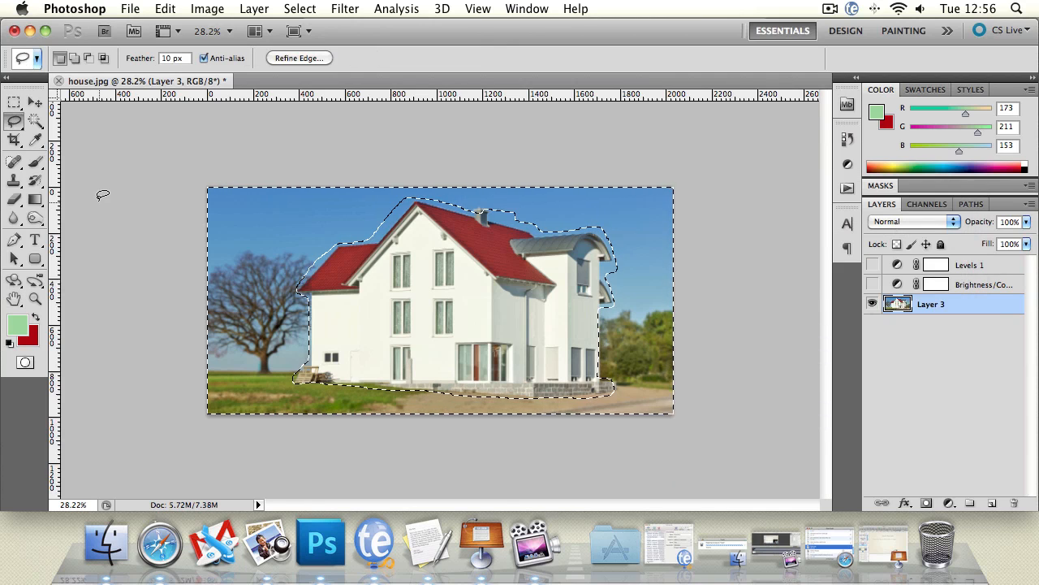
{"action": "left_click", "coordinate": [245, 147]}
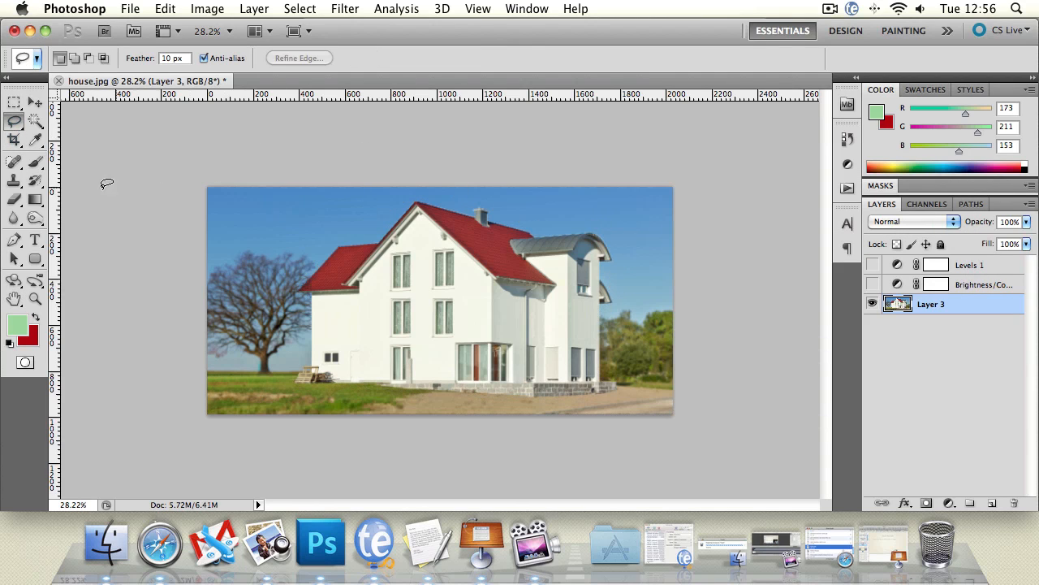
Switch to the History Brush and set its size to 86 px.
{"action": "left_click", "coordinate": [35, 180]}
{"action": "left_click", "coordinate": [58, 178]}
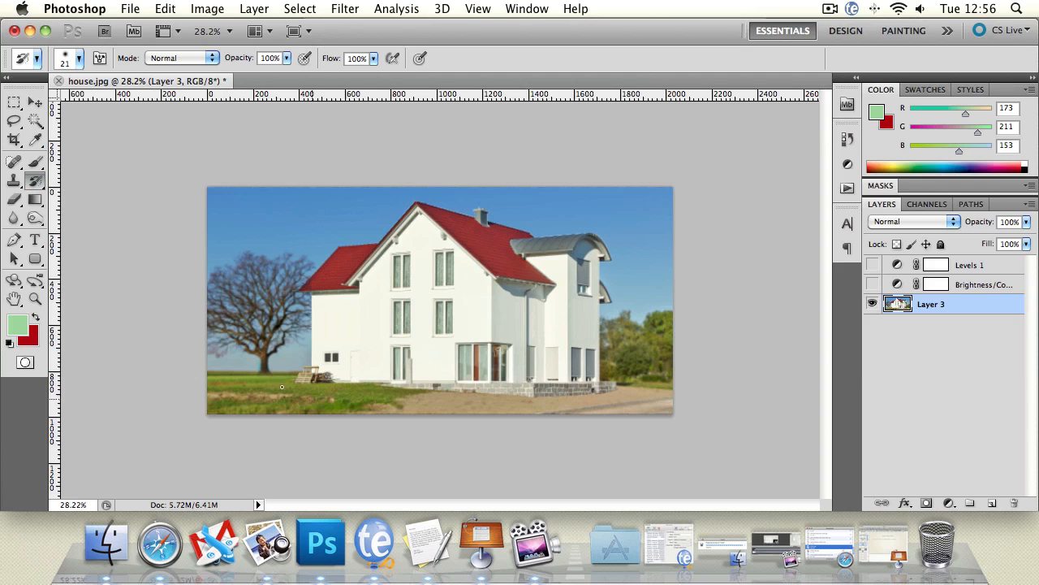
{"action": "left_click", "coordinate": [79, 58]}
{"action": "left_click_drag", "start_coordinate": [31, 103], "coordinate": [90, 105]}
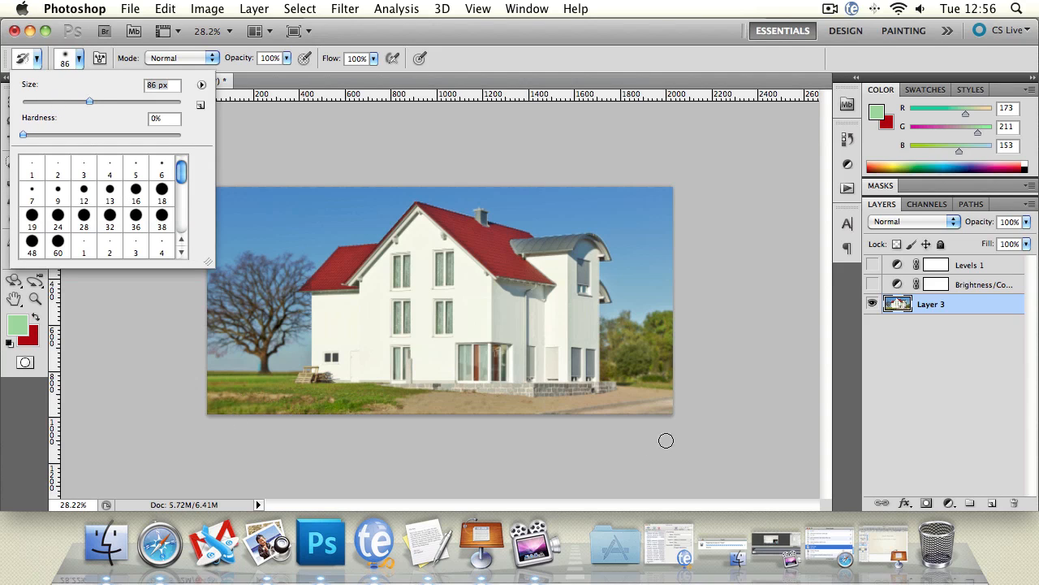
{"action": "left_click", "coordinate": [661, 407]}
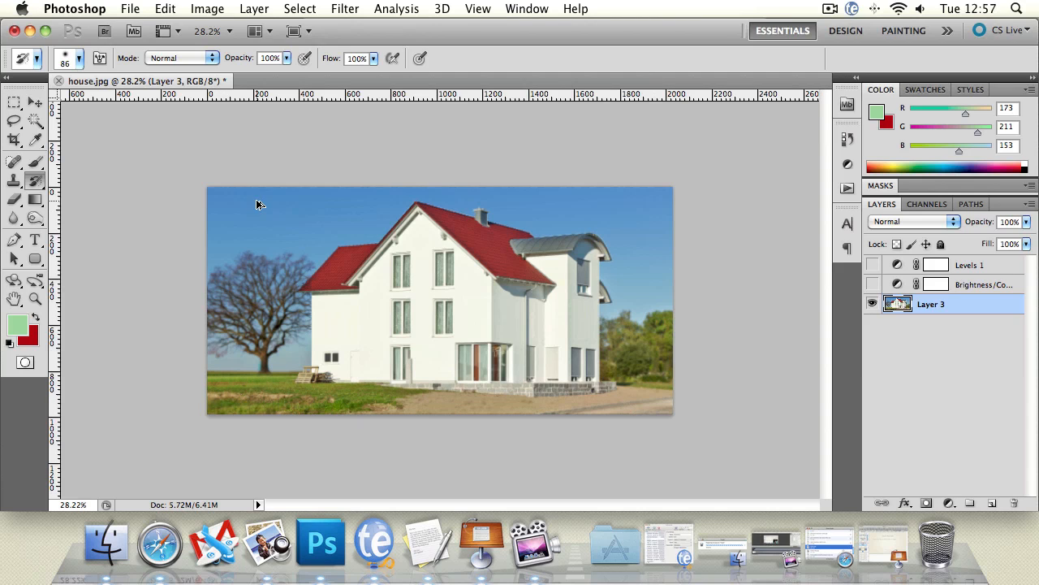
Step back through the history to undo the Gaussian Blur and restore the inverted background selection.
{"action": "left_click", "coordinate": [340, 8]}
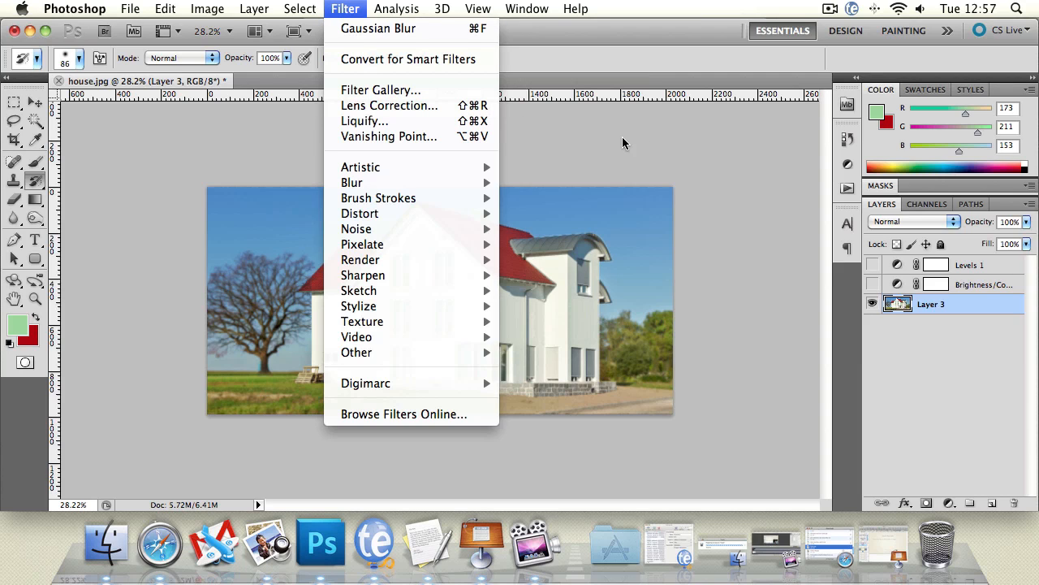
{"action": "left_click", "coordinate": [699, 241]}
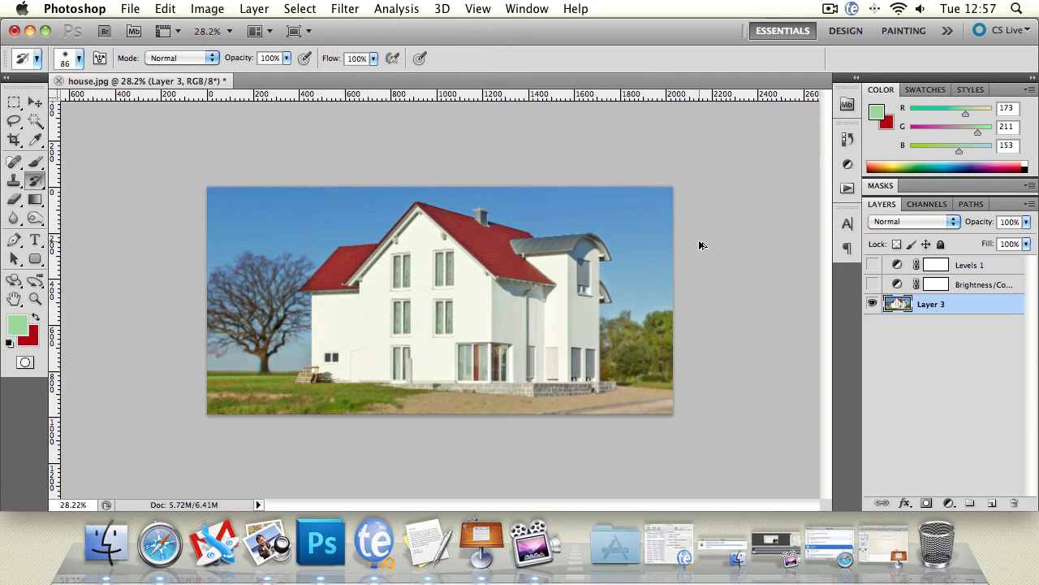
{"action": "key", "text": "alt+super+z"}
{"action": "key", "text": "alt+super+z"}
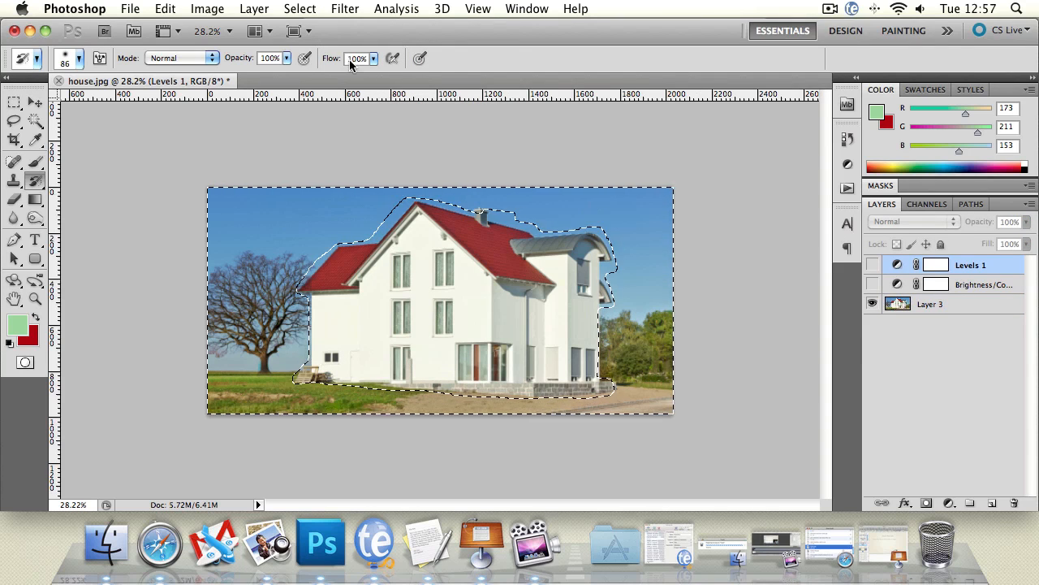
Apply a Motion Blur at angle 0° and distance 73 pixels to the background on Layer 3, and clear the selection.
{"action": "left_click", "coordinate": [345, 8]}
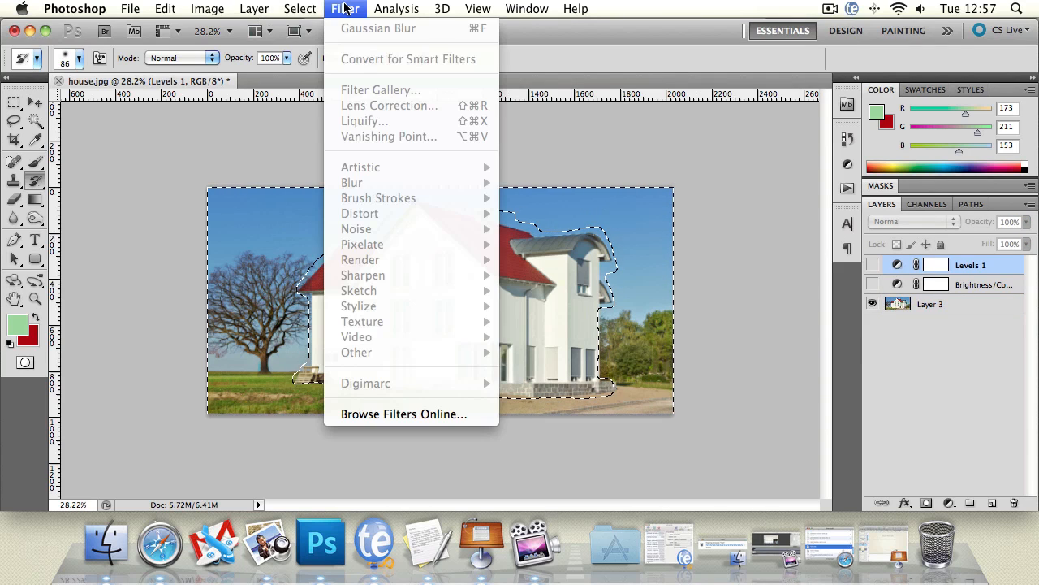
{"action": "left_click", "coordinate": [978, 321]}
{"action": "left_click", "coordinate": [902, 307]}
{"action": "left_click", "coordinate": [346, 8]}
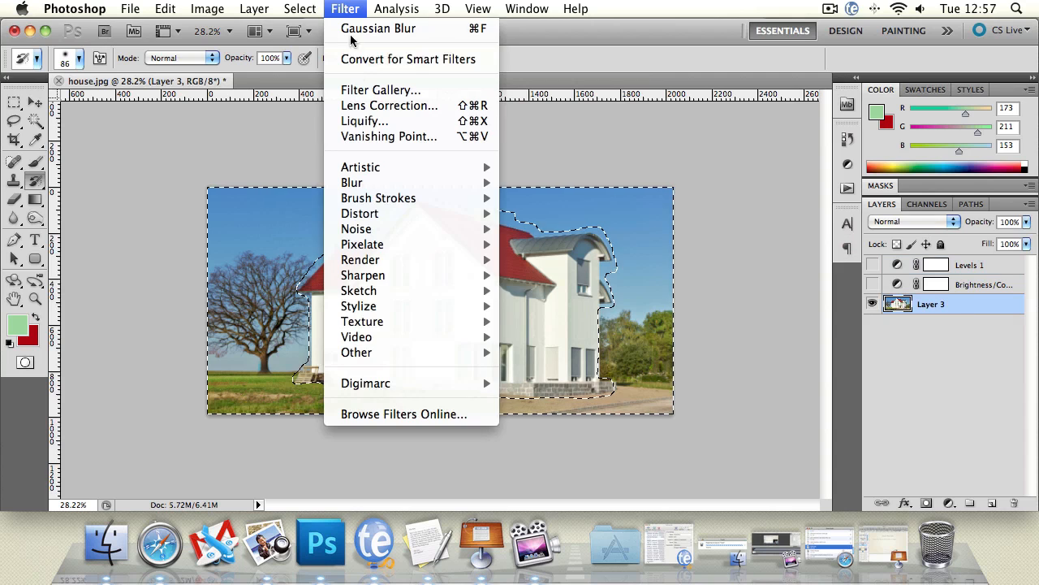
{"action": "mouse_move", "coordinate": [381, 174]}
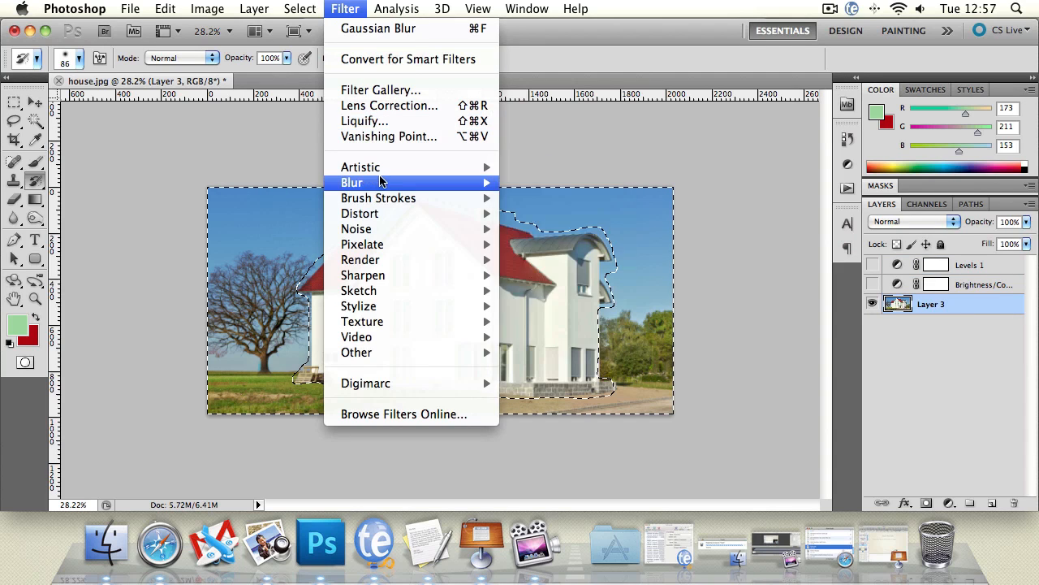
{"action": "left_click", "coordinate": [560, 276]}
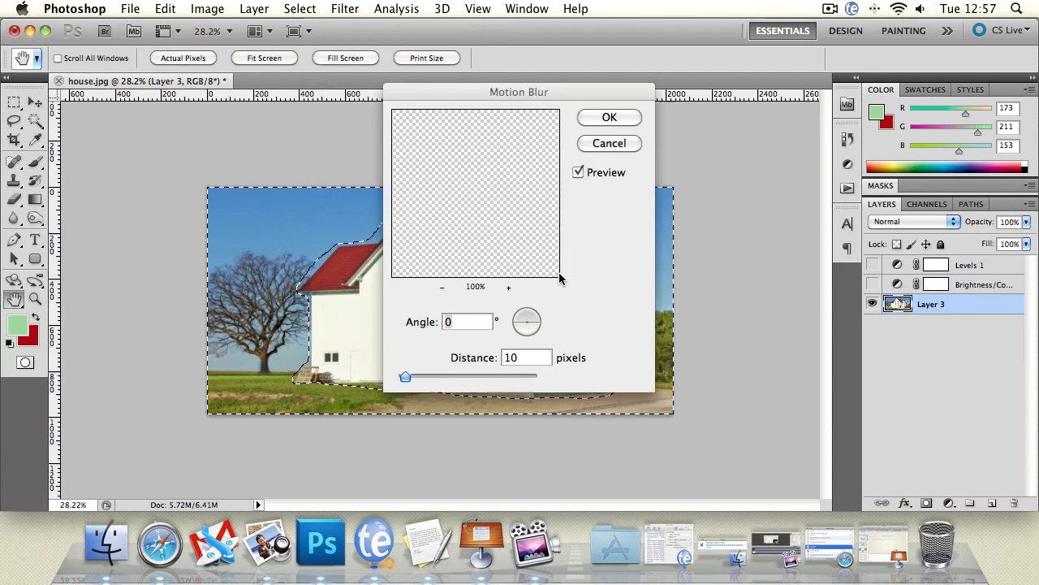
{"action": "left_click_drag", "start_coordinate": [489, 86], "coordinate": [796, 149]}
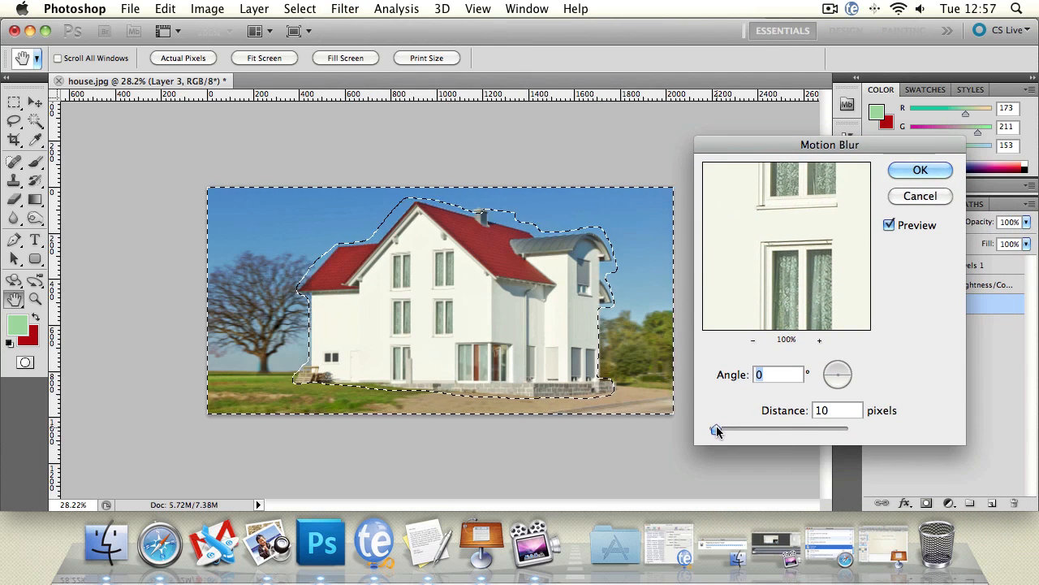
{"action": "left_click_drag", "start_coordinate": [716, 427], "coordinate": [754, 429]}
{"action": "left_click", "coordinate": [920, 170]}
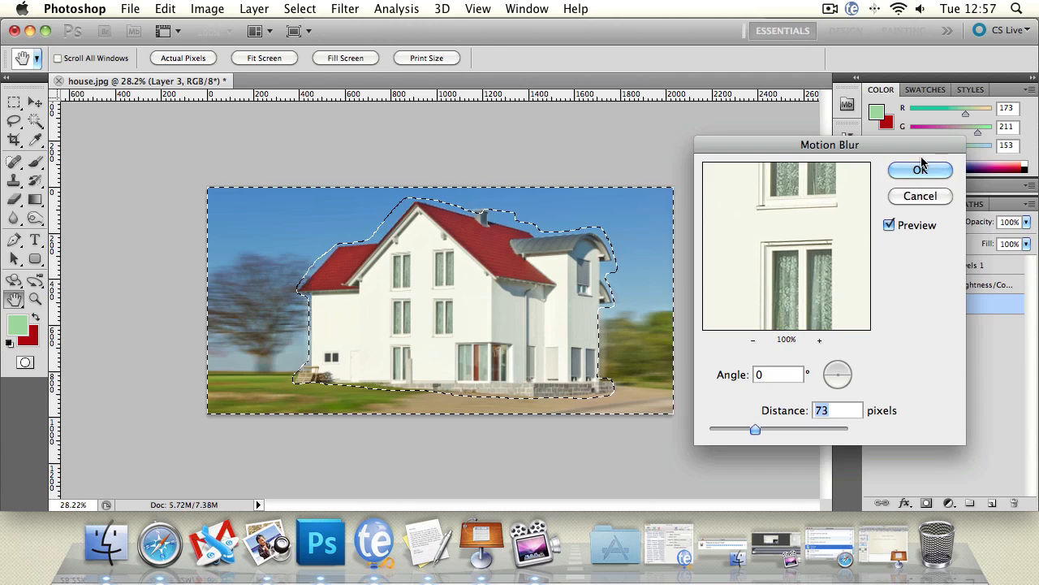
{"action": "key", "text": "l"}
{"action": "key", "text": "super+d"}
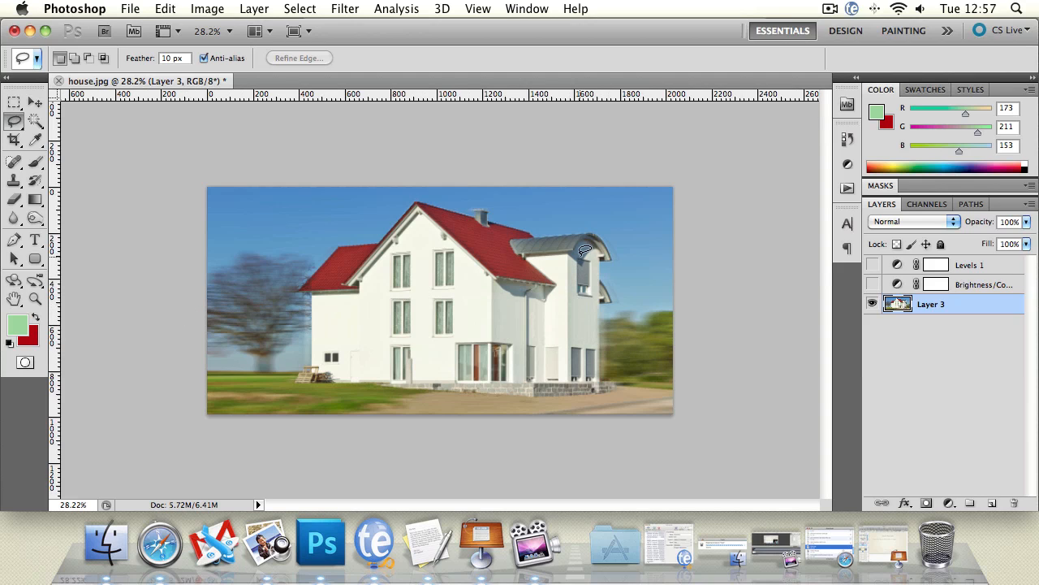
Lasso areas over the house's left and right edges, reapply the Motion Blur to them, and deselect.
{"action": "mouse_move", "coordinate": [593, 237]}
{"action": "left_mouse_down"}
{"action": "mouse_move", "coordinate": [632, 399]}
{"action": "mouse_move", "coordinate": [651, 261]}
{"action": "mouse_move", "coordinate": [593, 233]}
{"action": "left_mouse_up"}
{"action": "mouse_move", "coordinate": [288, 226]}
{"action": "left_mouse_down"}
{"action": "mouse_move", "coordinate": [312, 385]}
{"action": "mouse_move", "coordinate": [274, 240]}
{"action": "mouse_move", "coordinate": [322, 179]}
{"action": "left_mouse_up"}
{"action": "left_click", "coordinate": [345, 9]}
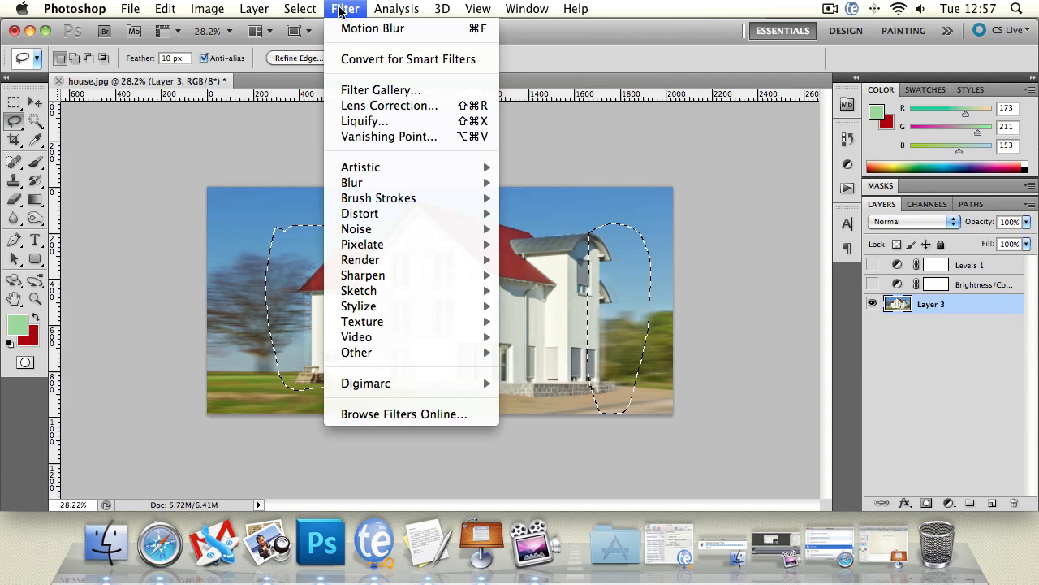
{"action": "left_click", "coordinate": [358, 29]}
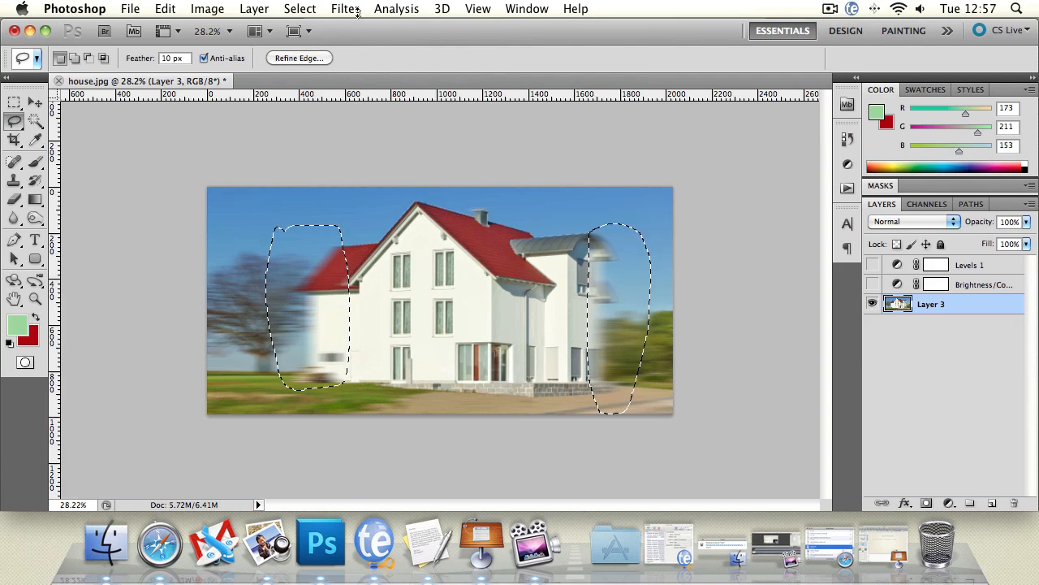
{"action": "left_click", "coordinate": [358, 11]}
{"action": "left_click", "coordinate": [648, 281]}
{"action": "left_click", "coordinate": [629, 281]}
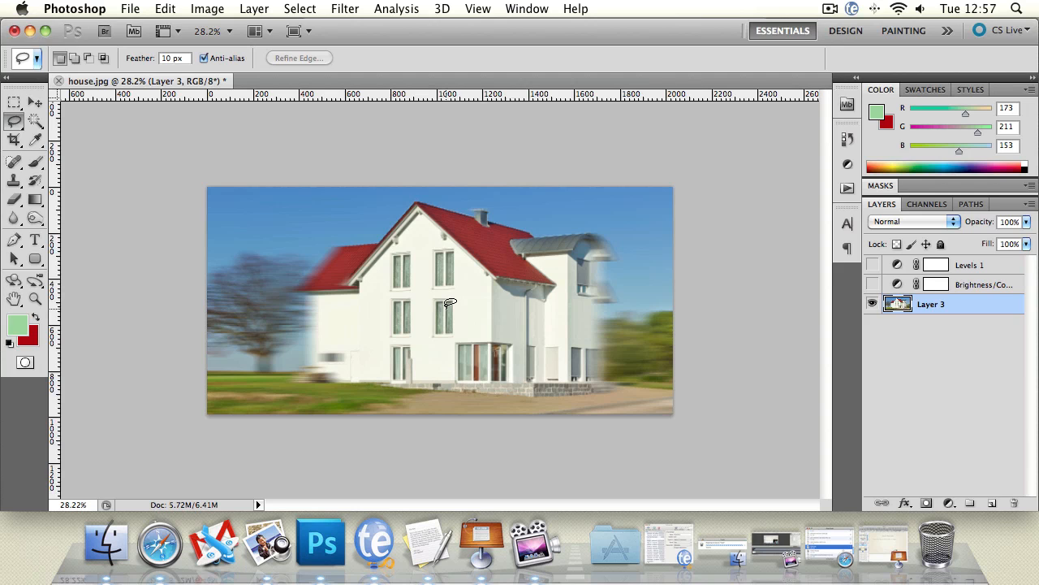
Step back through the history to undo both Motion Blur applications and restore the background selection.
{"action": "key", "text": "super+alt+z"}
{"action": "key", "text": "super+alt+z"}
{"action": "key", "text": "super+alt+z"}
{"action": "key", "text": "super+alt+z"}
{"action": "key", "text": "super+alt+z"}
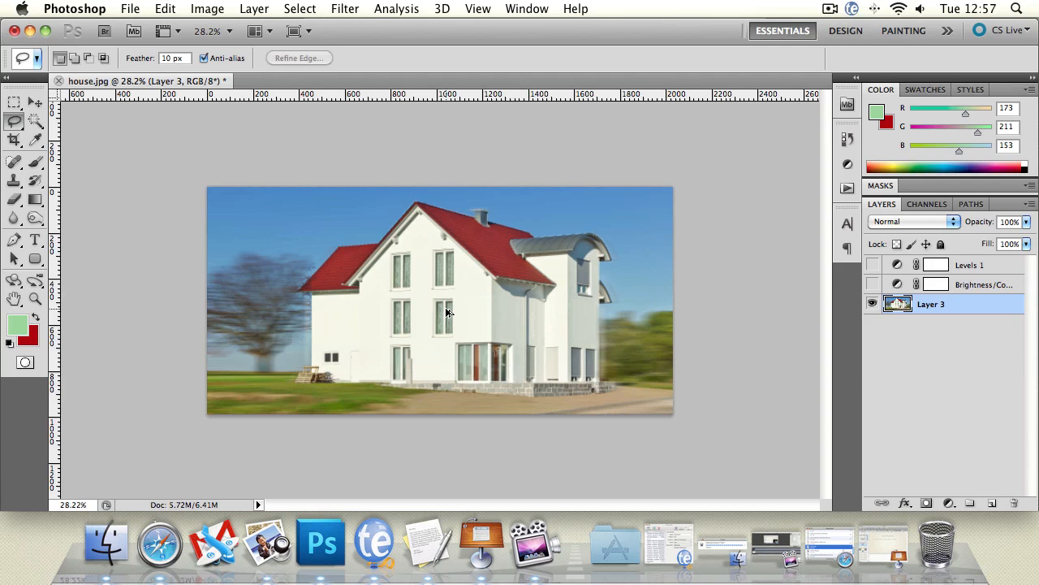
{"action": "key", "text": "super+alt+z"}
Apply a Radial Blur with amount 47, Spin method and Good quality to the background on Layer 3, and undo it.
{"action": "left_click", "coordinate": [354, 8]}
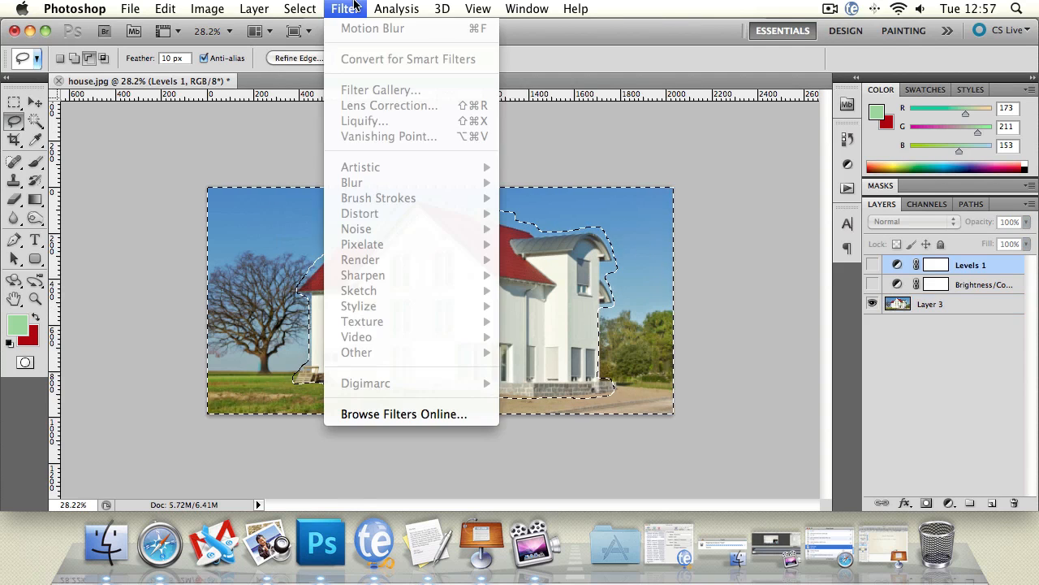
{"action": "left_click", "coordinate": [942, 304]}
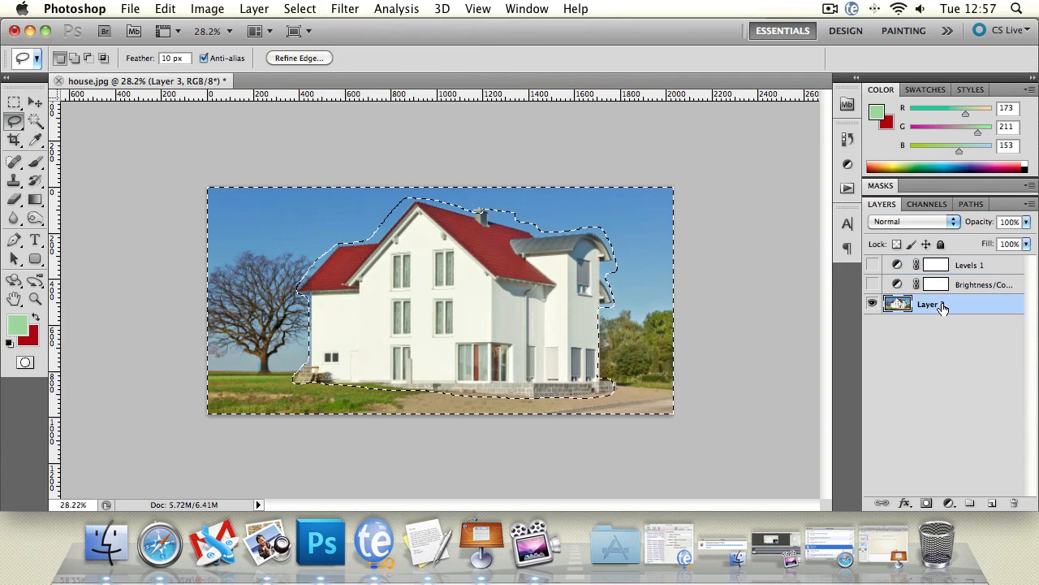
{"action": "left_click", "coordinate": [345, 8]}
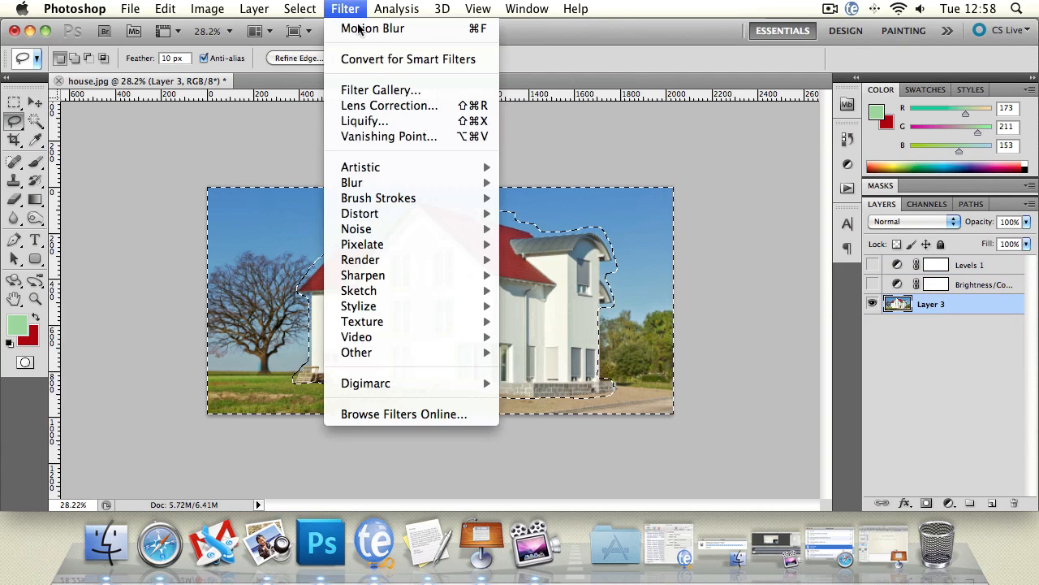
{"action": "mouse_move", "coordinate": [401, 189]}
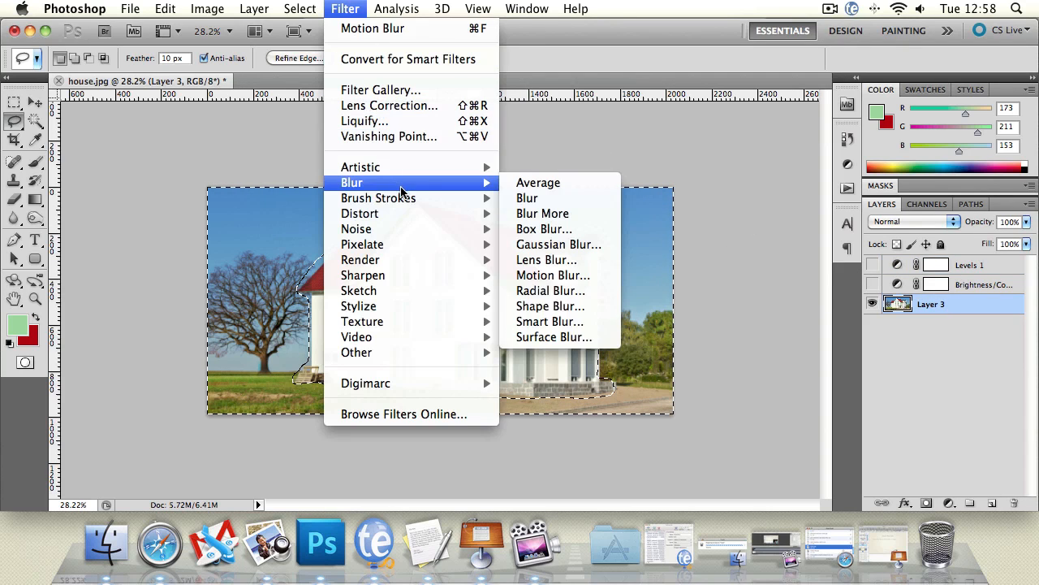
{"action": "left_click", "coordinate": [562, 291]}
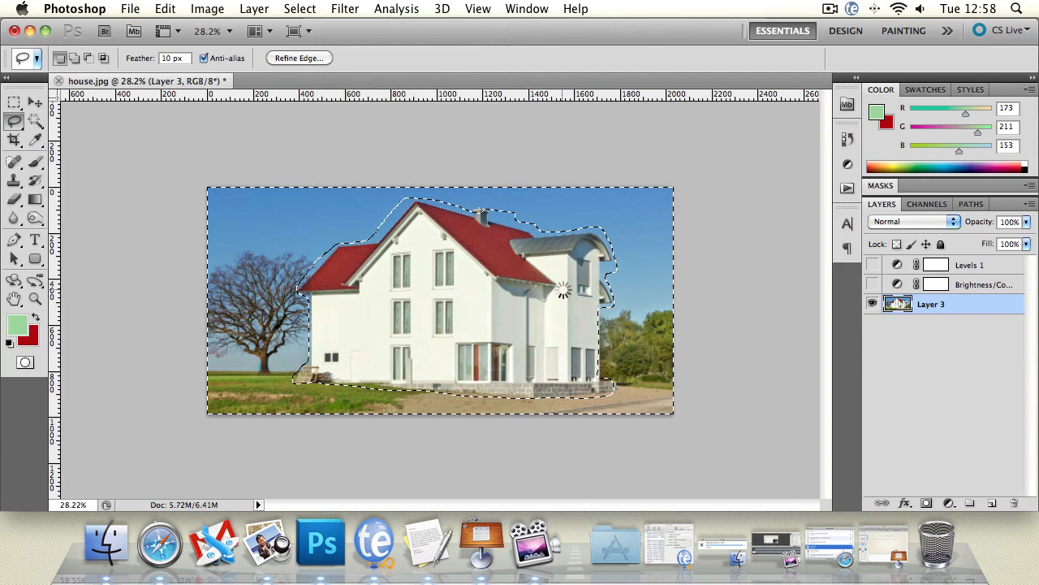
{"action": "left_click_drag", "start_coordinate": [650, 301], "coordinate": [885, 220]}
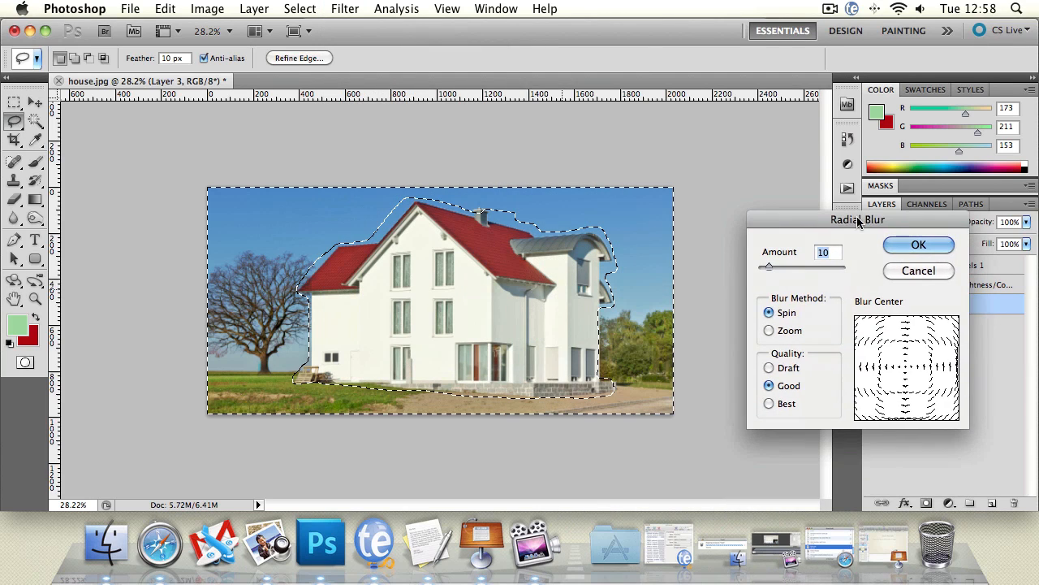
{"action": "left_click_drag", "start_coordinate": [770, 267], "coordinate": [800, 267]}
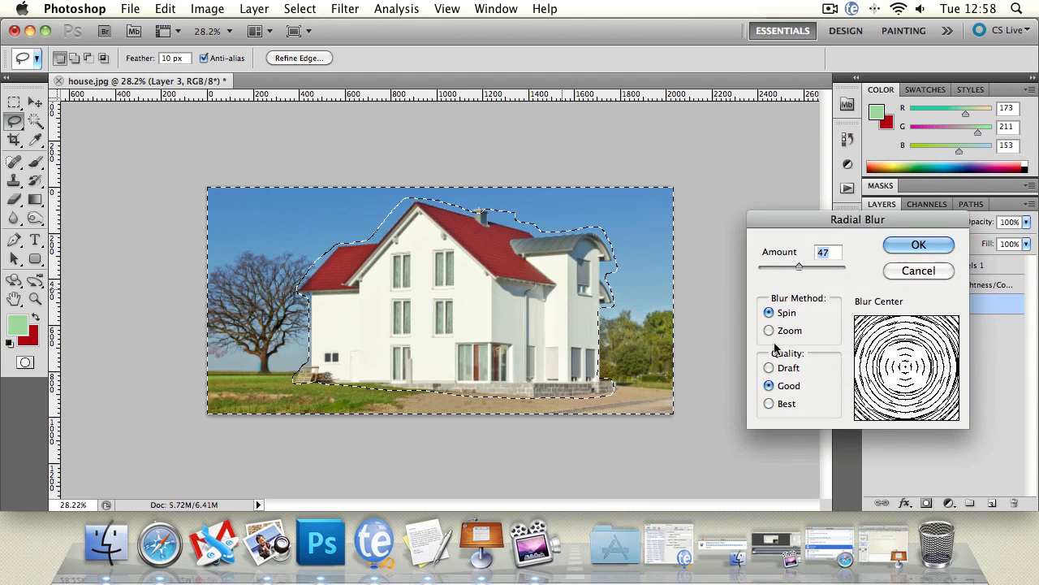
{"action": "left_click", "coordinate": [918, 244]}
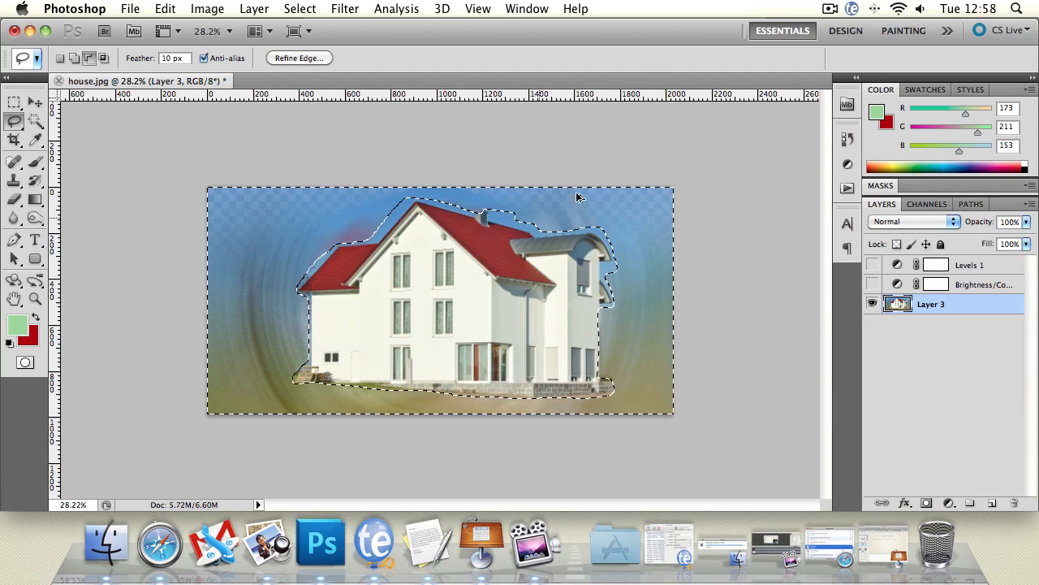
{"action": "key", "text": "super+z"}
Reselect Layer 3 and apply a Radial Blur with amount 15 and the Spin method to the background selection.
{"action": "left_click", "coordinate": [344, 9]}
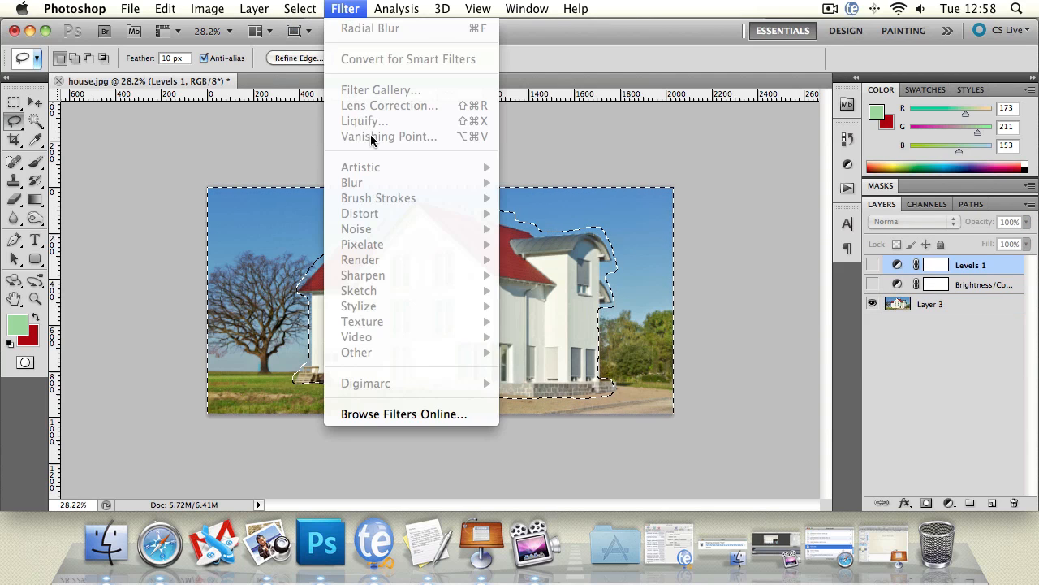
{"action": "left_click", "coordinate": [979, 304]}
{"action": "left_click", "coordinate": [980, 304]}
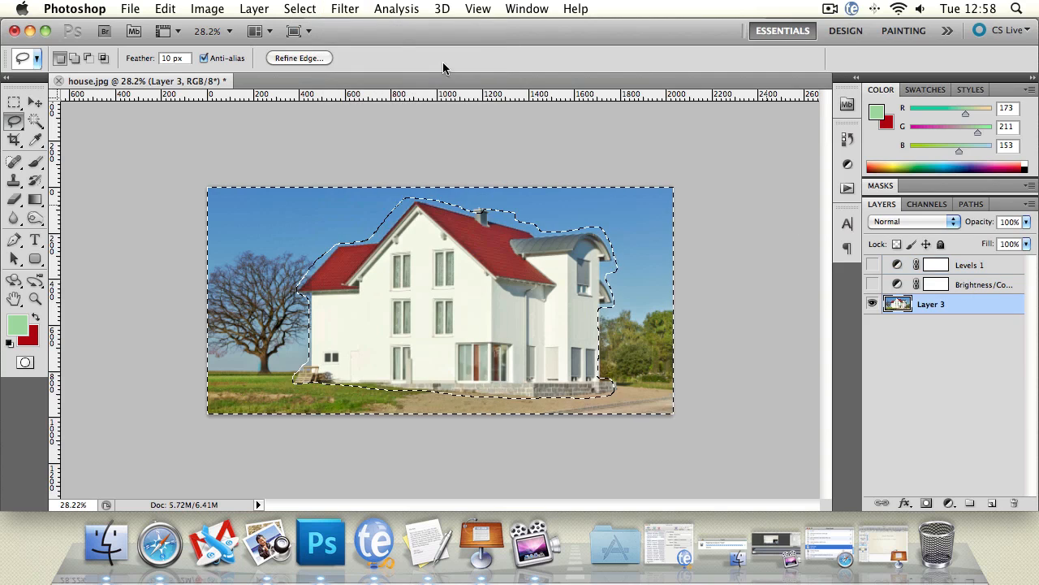
{"action": "left_click", "coordinate": [357, 8]}
{"action": "mouse_move", "coordinate": [408, 183]}
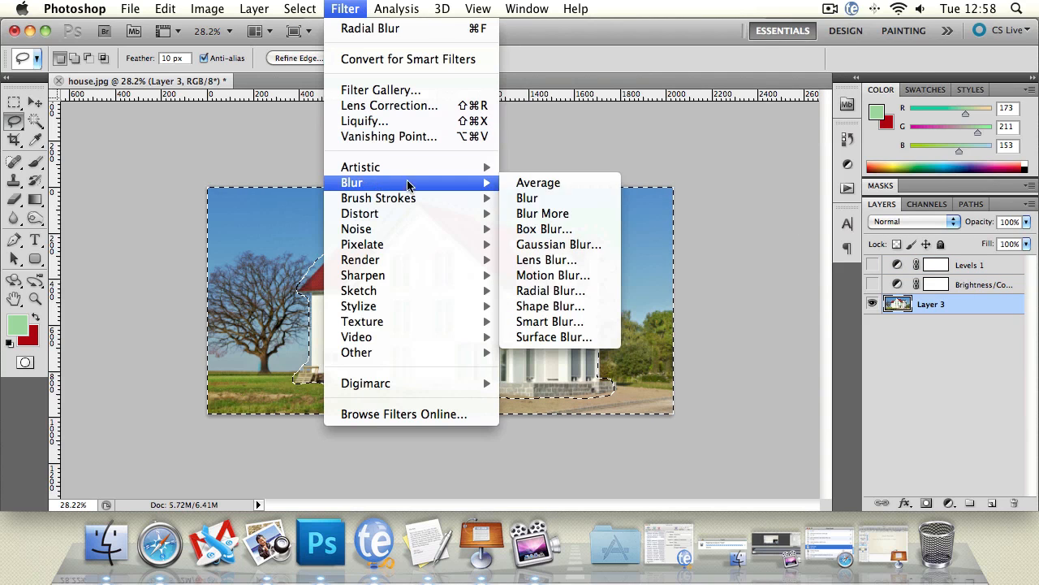
{"action": "left_click", "coordinate": [569, 291]}
{"action": "mouse_move", "coordinate": [769, 268]}
{"action": "left_mouse_down"}
{"action": "mouse_move", "coordinate": [793, 268]}
{"action": "mouse_move", "coordinate": [773, 272]}
{"action": "left_mouse_up"}
{"action": "left_click", "coordinate": [922, 245]}
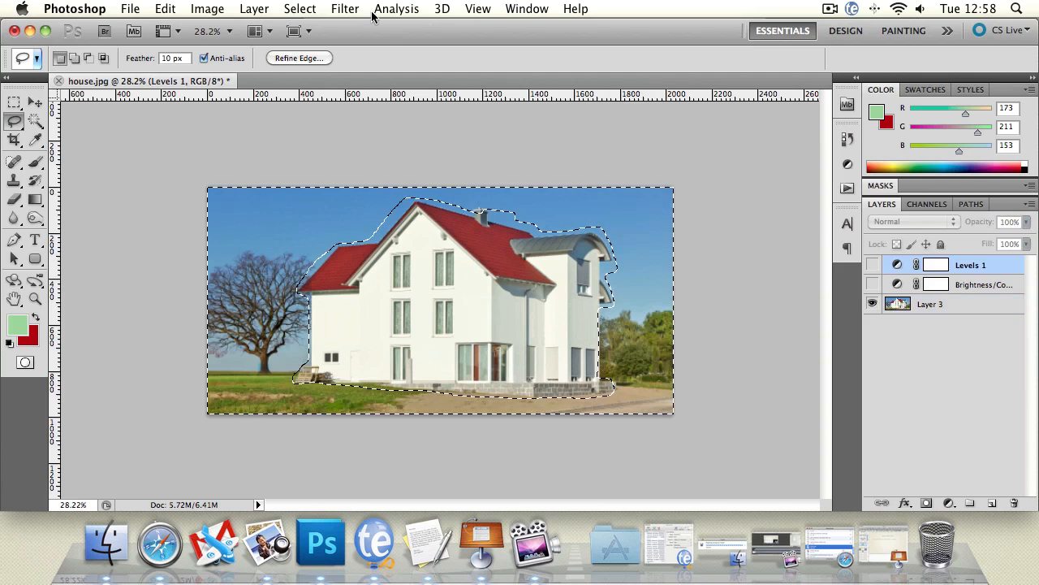
Delete the Levels 1 and Brightness/Contrast adjustment layers, leaving only Layer 3.
{"action": "left_click", "coordinate": [346, 8]}
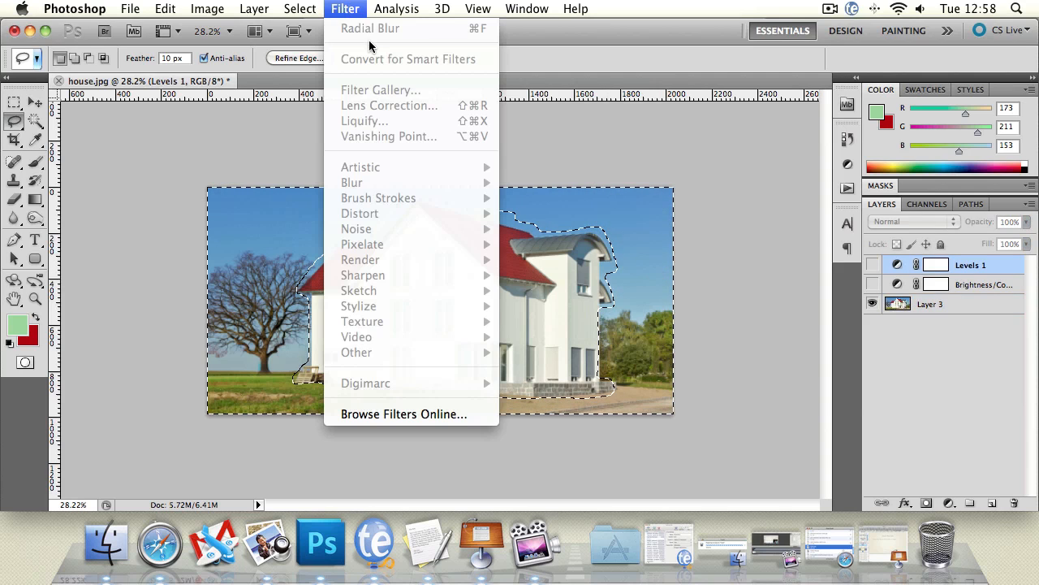
{"action": "left_click", "coordinate": [984, 313]}
{"action": "left_click", "coordinate": [984, 285], "text": "shift"}
{"action": "left_click_drag", "start_coordinate": [984, 284], "coordinate": [1015, 503]}
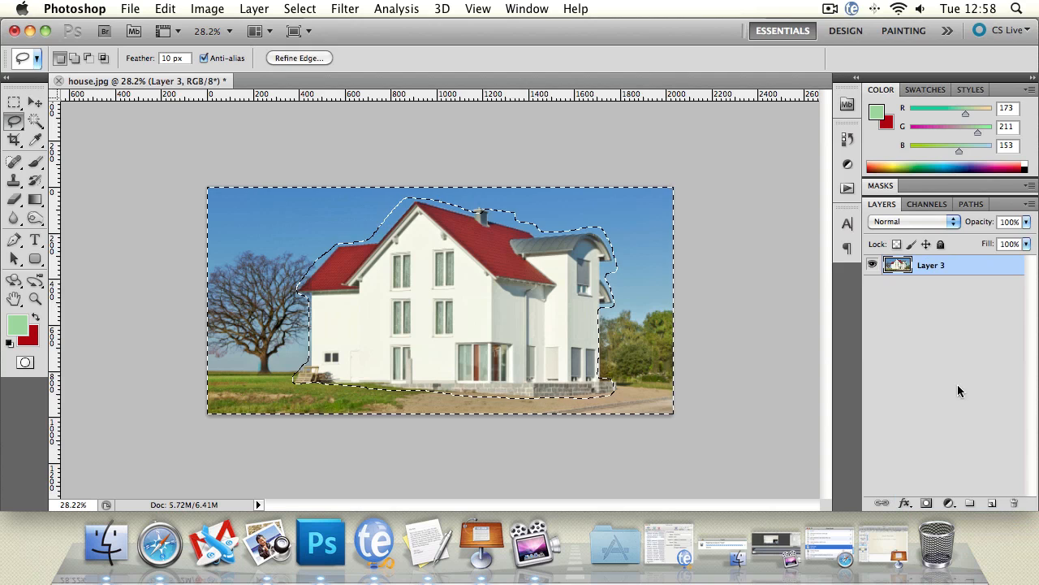
Apply a Radial Blur to the background selection using the Zoom method, Good quality and an increased amount.
{"action": "left_click", "coordinate": [363, 8]}
{"action": "mouse_move", "coordinate": [385, 181]}
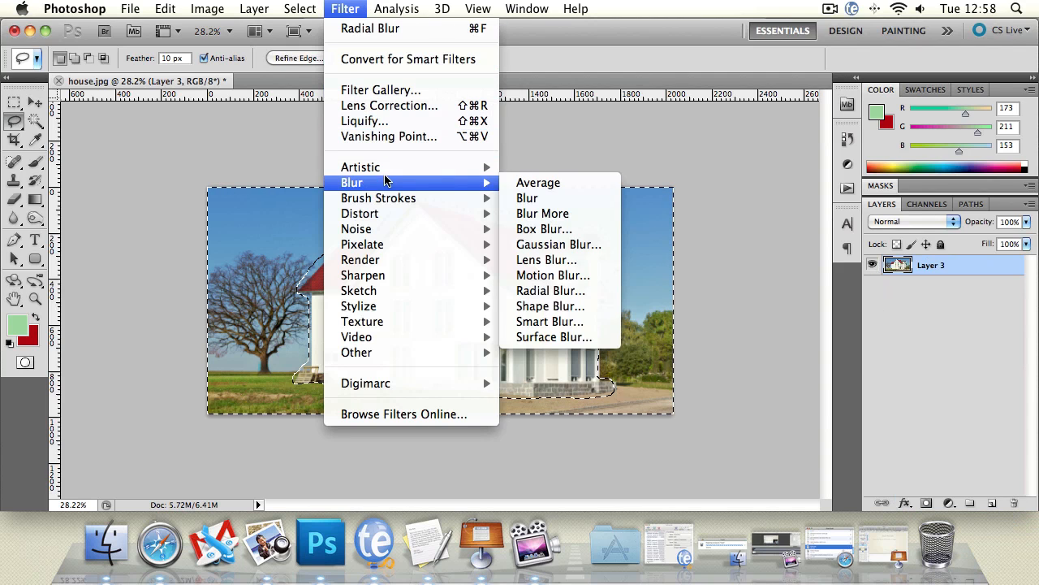
{"action": "left_click", "coordinate": [582, 290]}
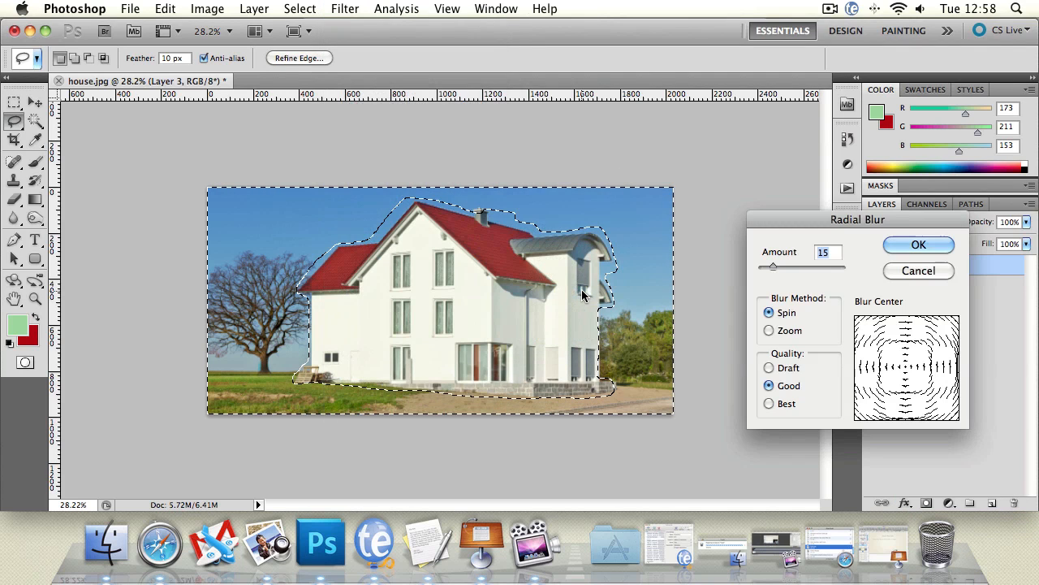
{"action": "left_click", "coordinate": [772, 331]}
{"action": "left_click_drag", "start_coordinate": [815, 220], "coordinate": [648, 94]}
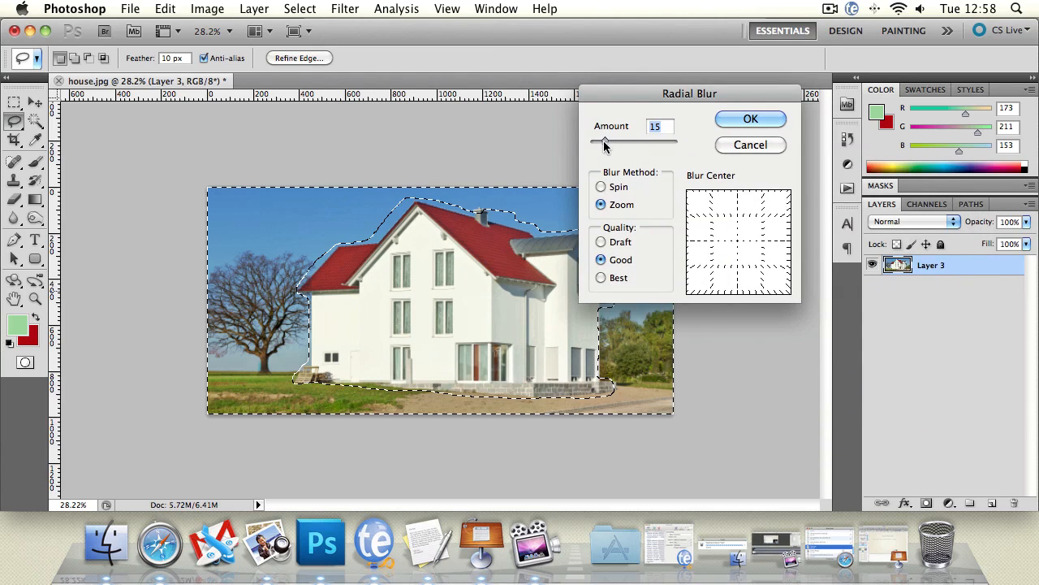
{"action": "left_click_drag", "start_coordinate": [605, 144], "coordinate": [680, 144]}
{"action": "left_click", "coordinate": [750, 118]}
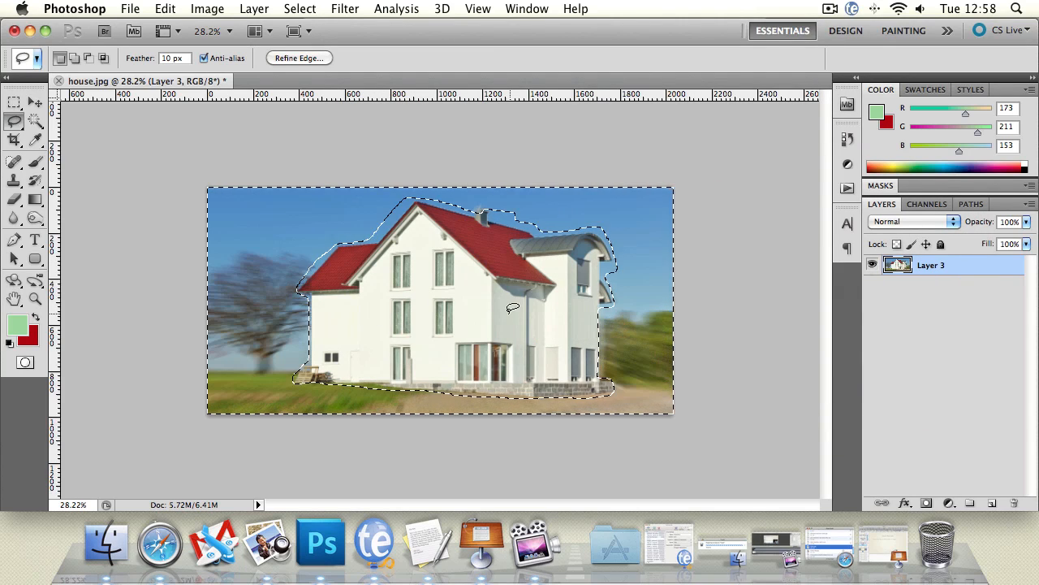
Clear the selection, and step back through the history to before the zoom blur with the background selected.
{"action": "left_click", "coordinate": [400, 254]}
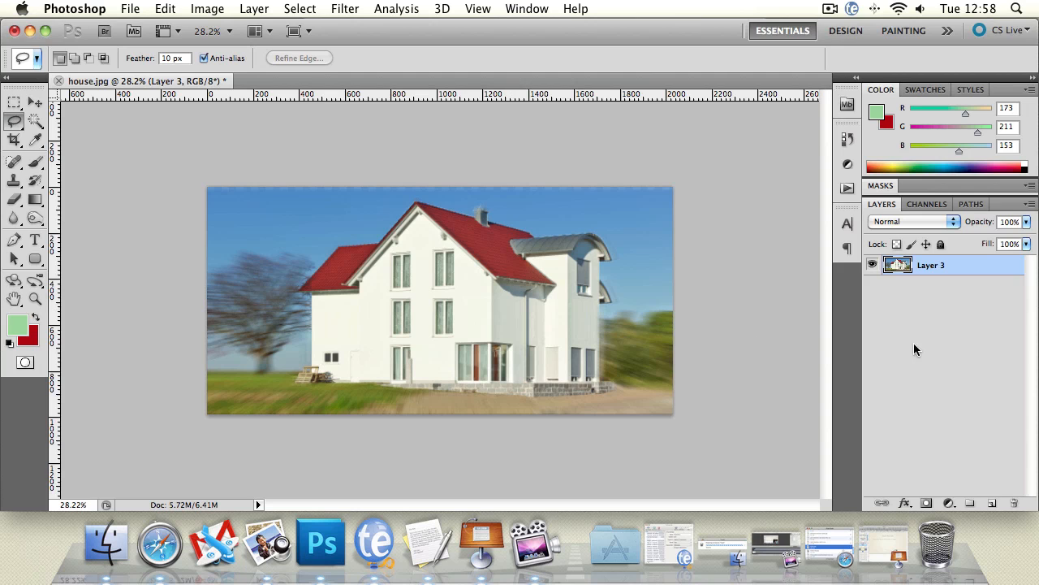
{"action": "key", "text": "super+alt+z"}
{"action": "key", "text": "super+alt+z"}
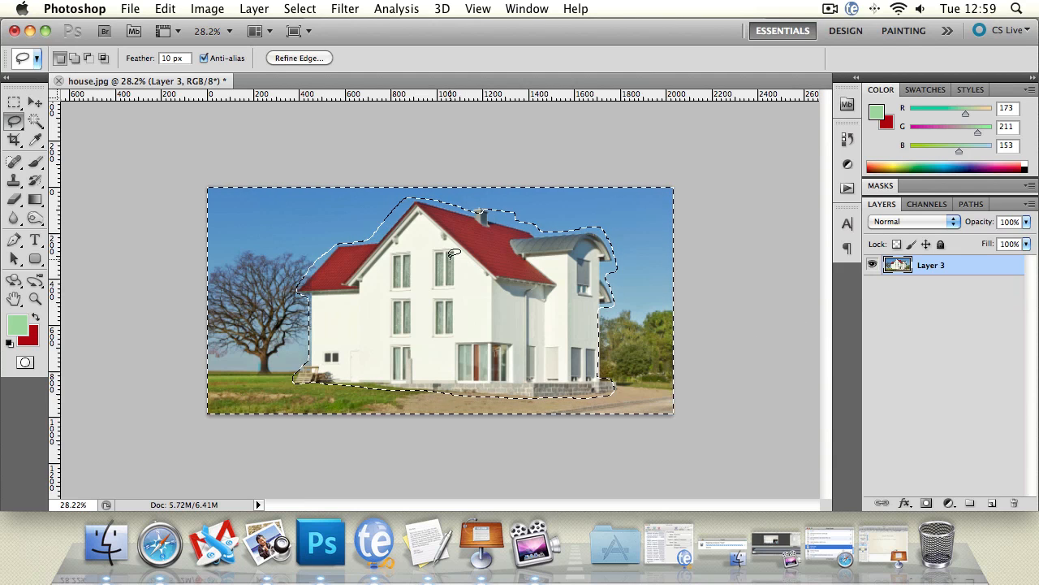
Pixelate the background selection with a Mosaic filter using a coarser cell size, and deselect.
{"action": "left_click", "coordinate": [350, 8]}
{"action": "mouse_move", "coordinate": [339, 166]}
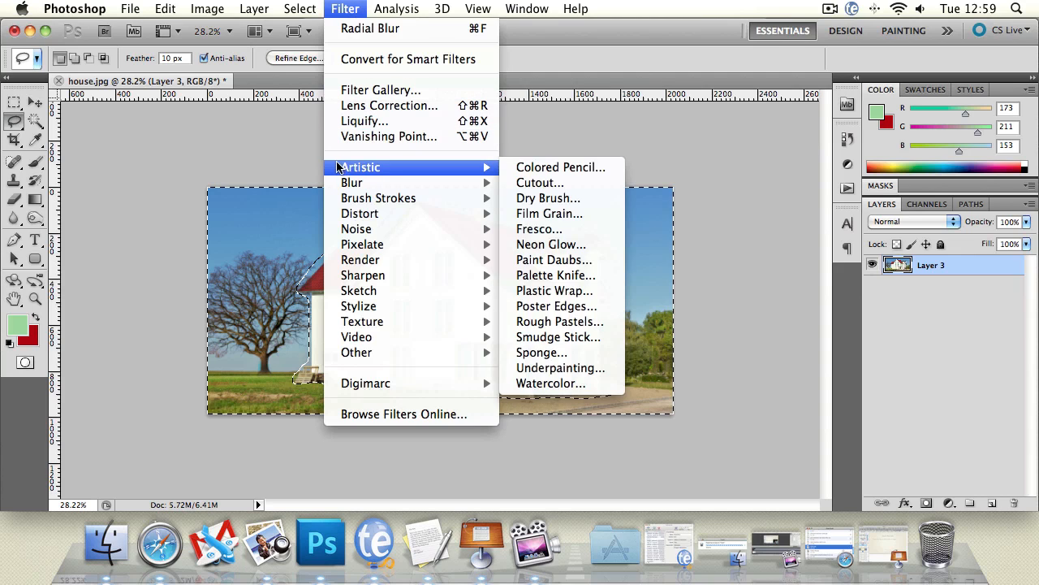
{"action": "mouse_move", "coordinate": [422, 253]}
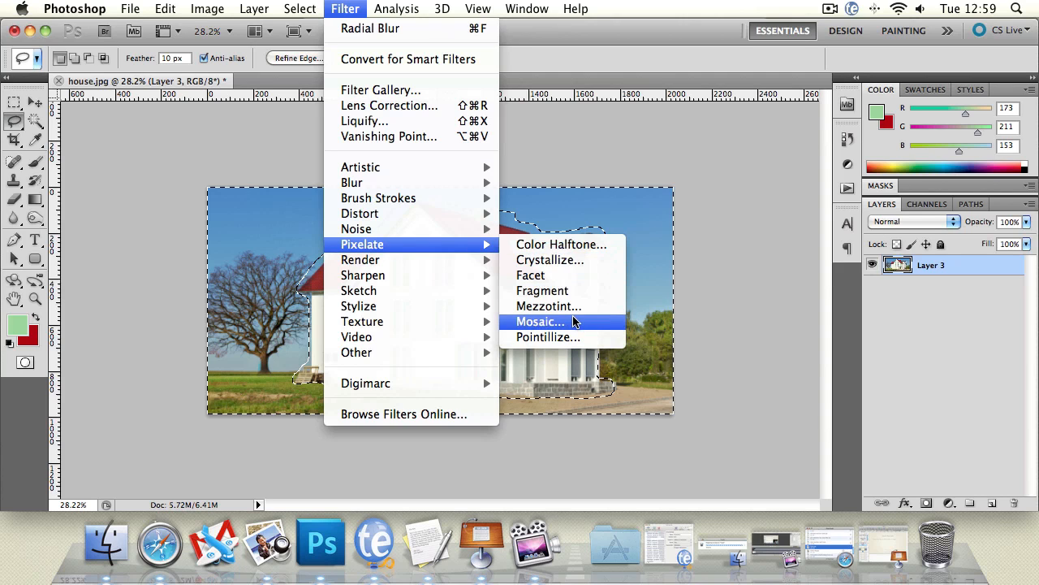
{"action": "left_click", "coordinate": [574, 323]}
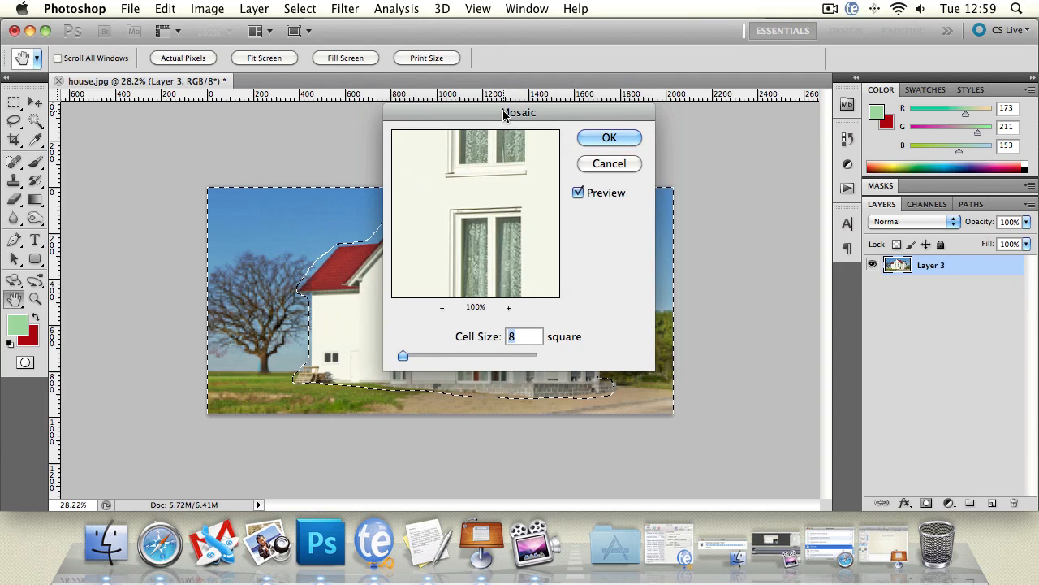
{"action": "left_click_drag", "start_coordinate": [506, 109], "coordinate": [785, 180]}
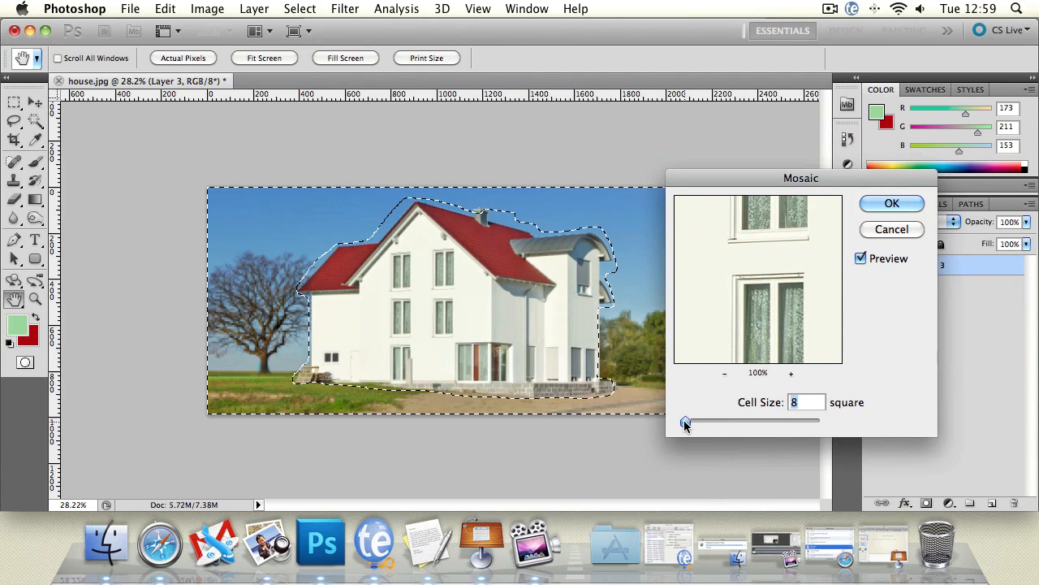
{"action": "left_click_drag", "start_coordinate": [685, 423], "coordinate": [693, 423]}
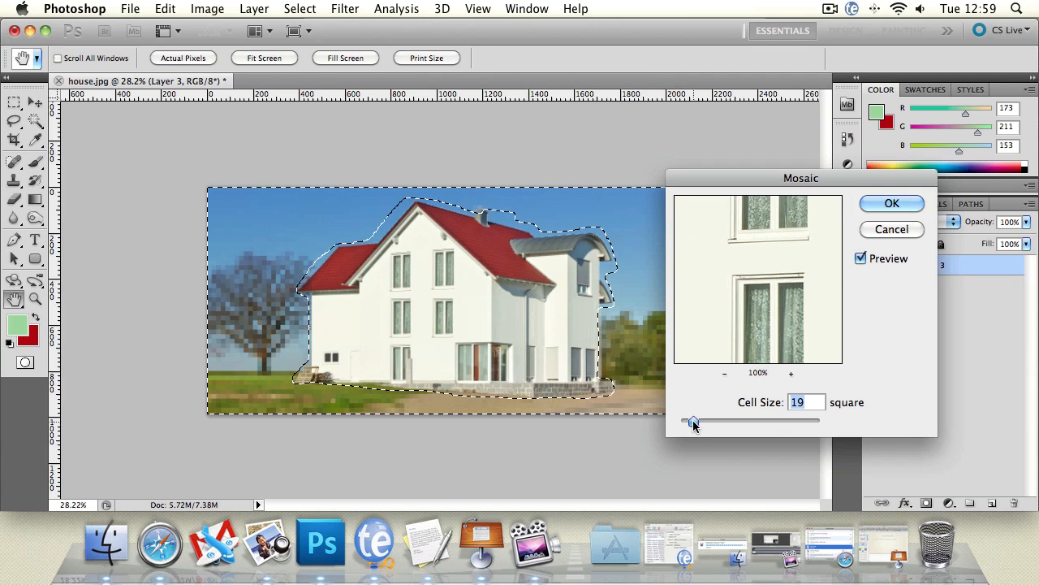
{"action": "left_click_drag", "start_coordinate": [693, 423], "coordinate": [704, 423]}
{"action": "left_click_drag", "start_coordinate": [731, 178], "coordinate": [752, 123]}
{"action": "left_click_drag", "start_coordinate": [726, 366], "coordinate": [724, 367]}
{"action": "left_click", "coordinate": [915, 148]}
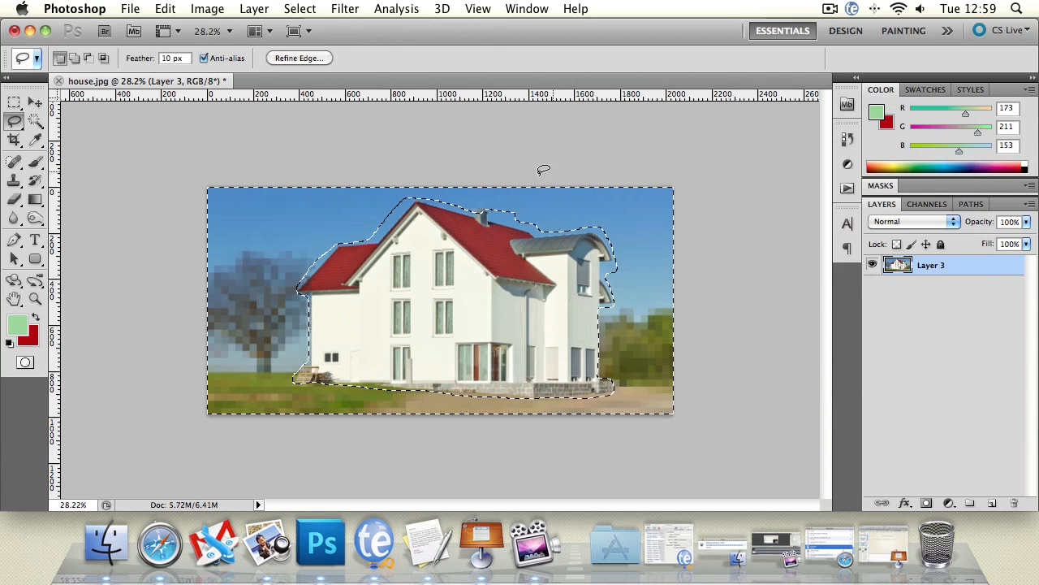
{"action": "key", "text": "super+d"}
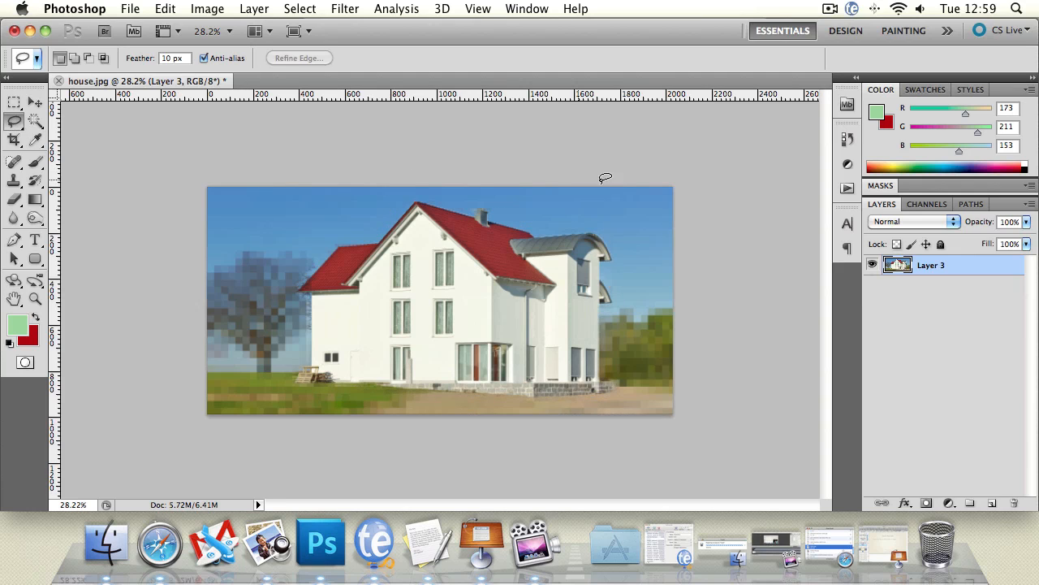
Reapply the Mosaic filter to the whole of Layer 3, and step back through the history to undo both Mosaic applications.
{"action": "left_click", "coordinate": [333, 8]}
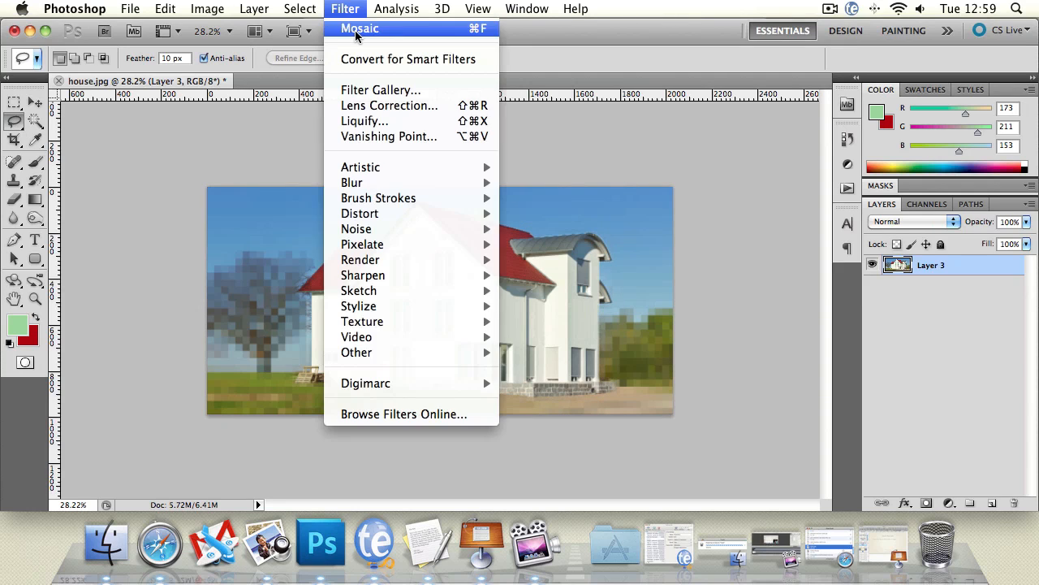
{"action": "left_click", "coordinate": [355, 33]}
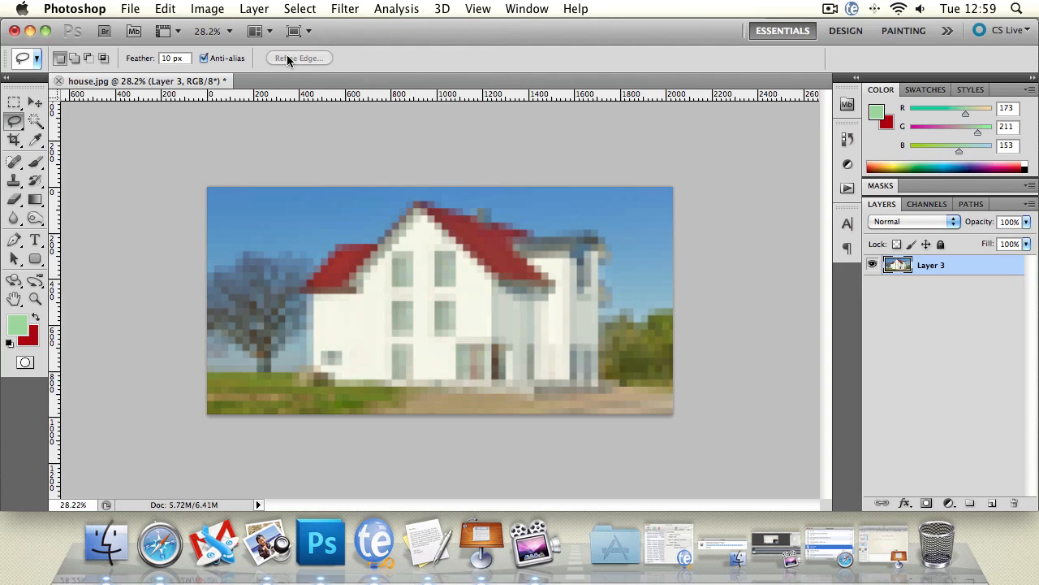
{"action": "key", "text": "alt+super+z"}
{"action": "key", "text": "alt+super+z"}
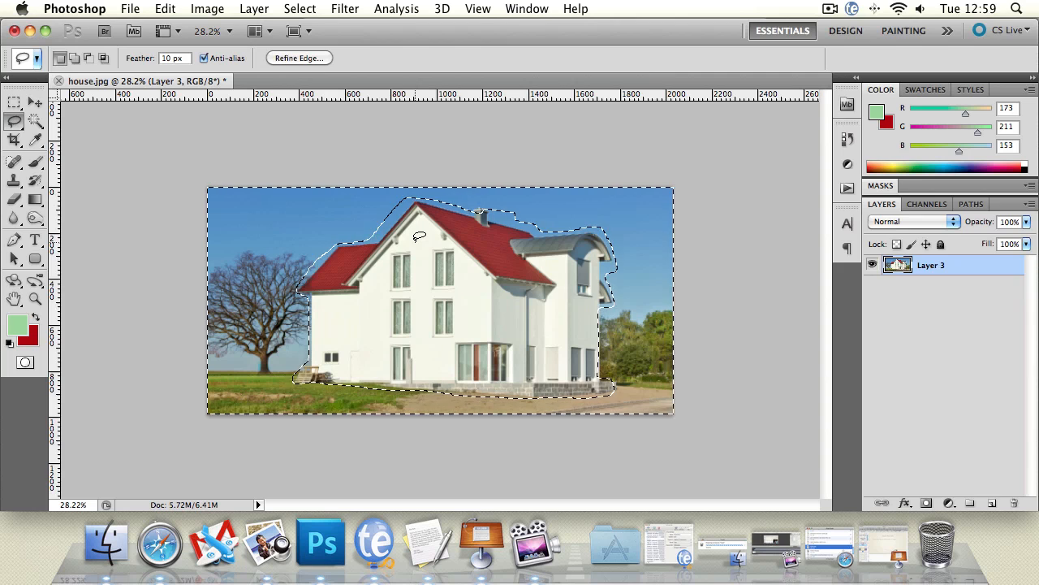
Apply a Pointillize filter with a much larger cell size to the background selection, and undo it.
{"action": "left_click", "coordinate": [335, 10]}
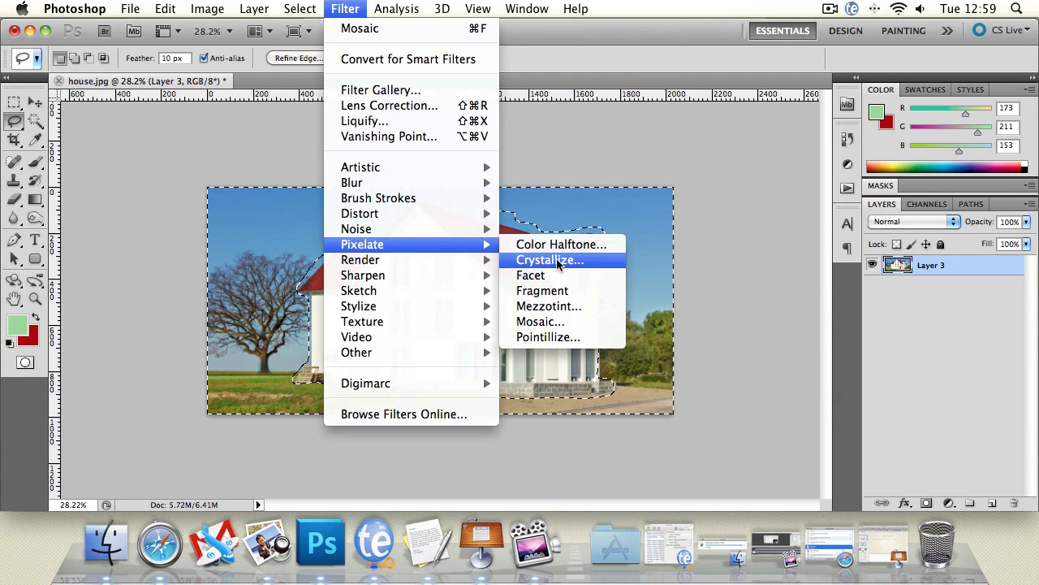
{"action": "left_click", "coordinate": [561, 336]}
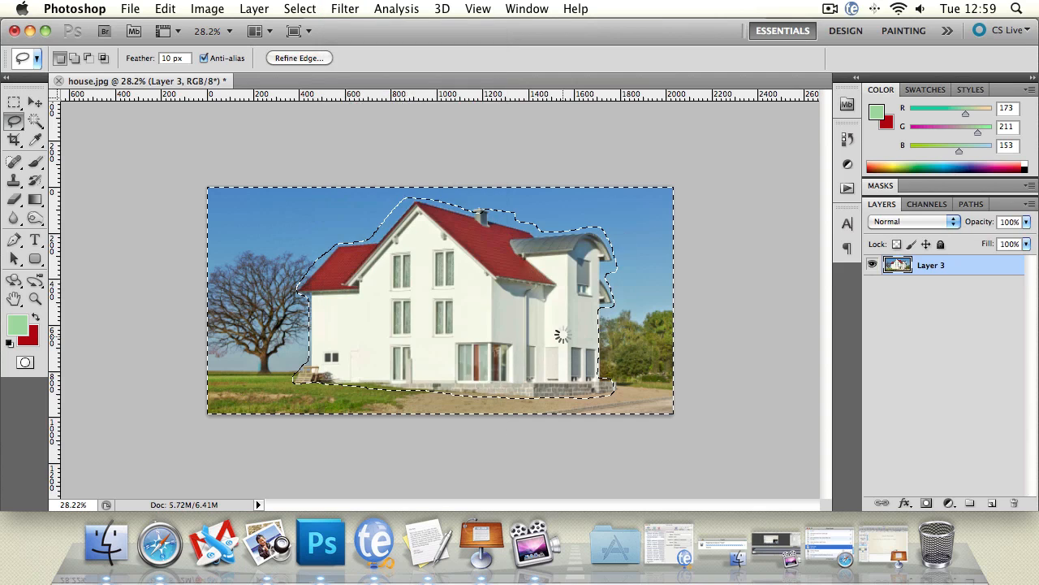
{"action": "left_click_drag", "start_coordinate": [546, 97], "coordinate": [650, 91]}
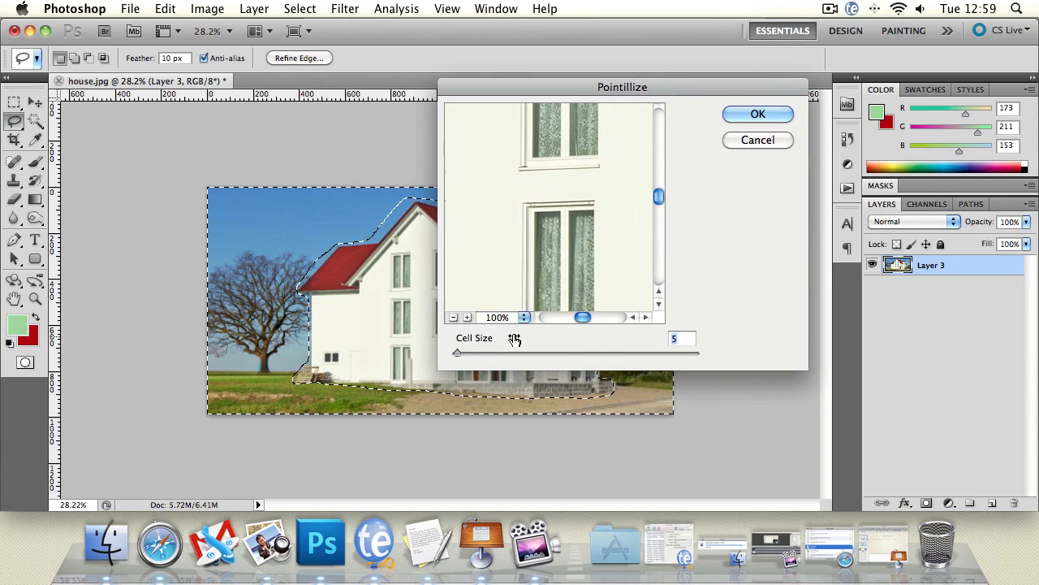
{"action": "left_click_drag", "start_coordinate": [461, 354], "coordinate": [578, 346]}
{"action": "left_click", "coordinate": [757, 112]}
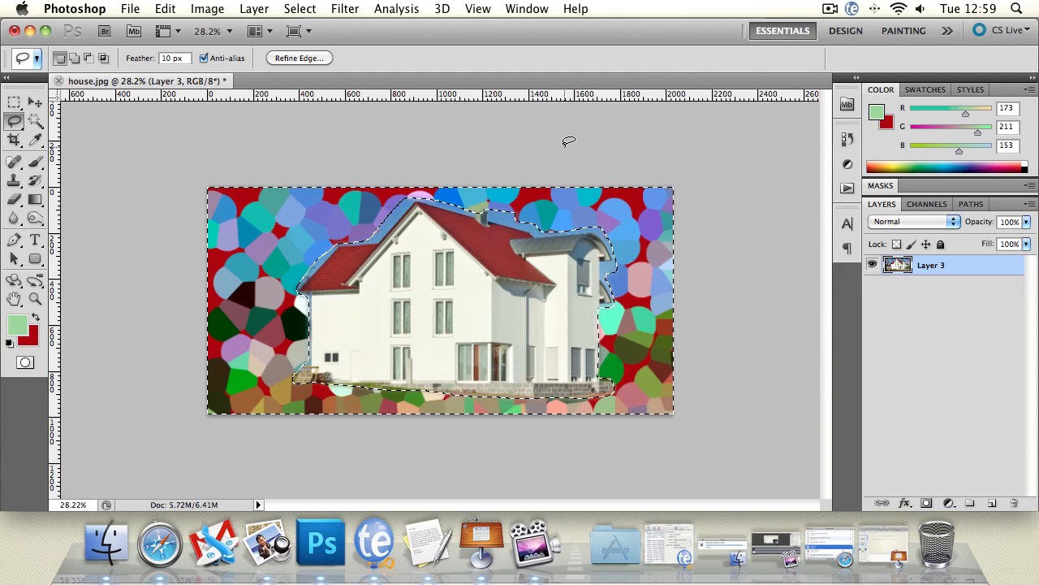
{"action": "key", "text": "super+z"}
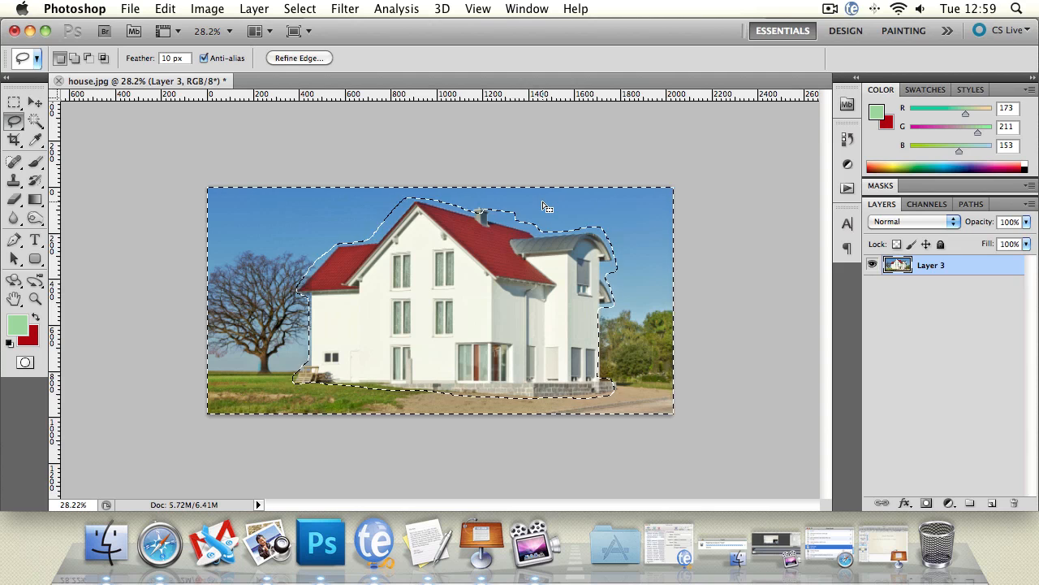
Deselect the background around the house.
{"action": "left_click", "coordinate": [346, 8]}
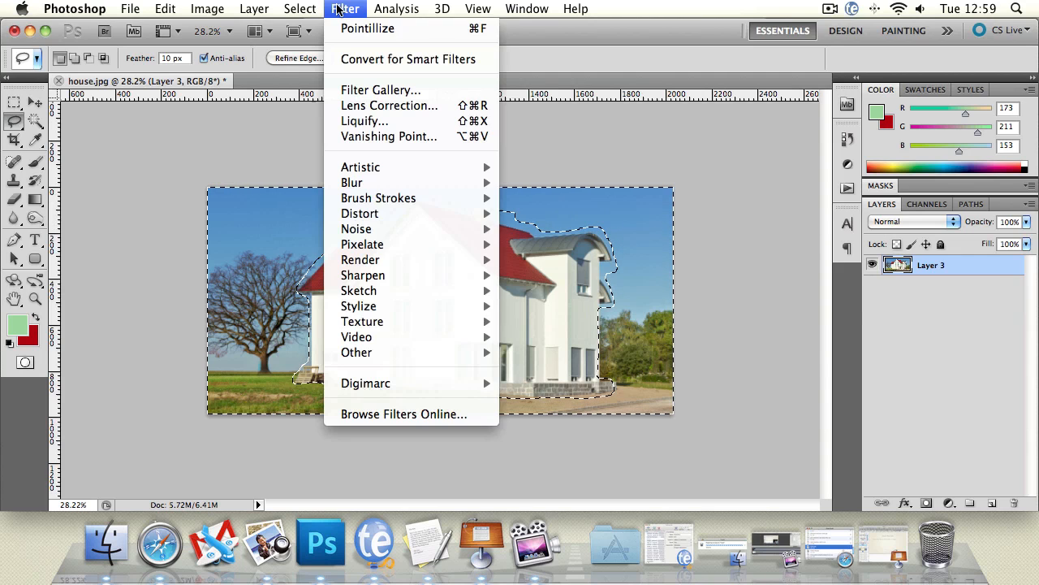
{"action": "left_click", "coordinate": [978, 278]}
{"action": "left_click", "coordinate": [672, 221]}
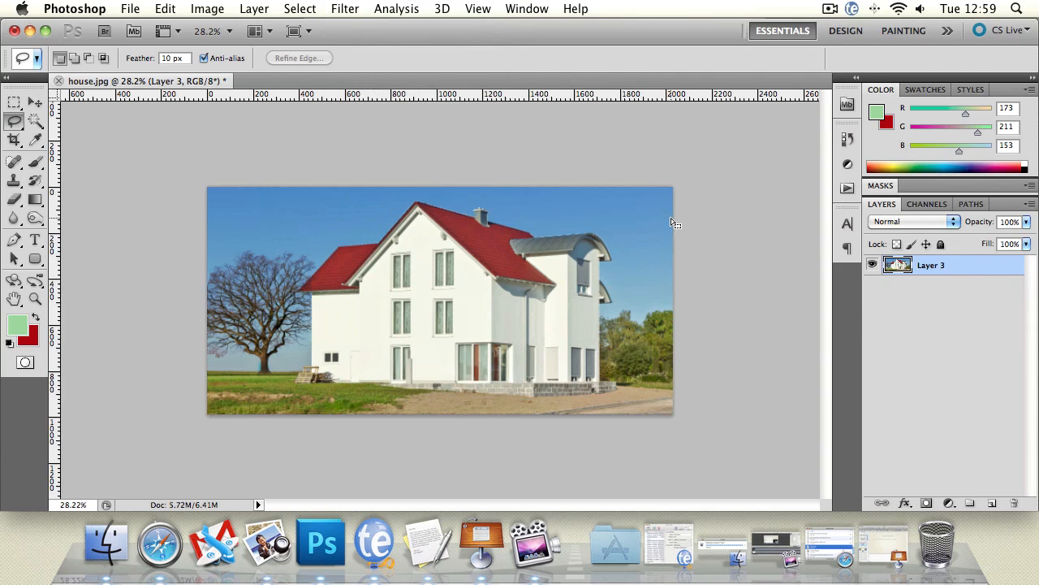
Try the Dust & Scratches filter on Layer 3 with an 8-pixel radius and a threshold of 255 levels, and cancel it.
{"action": "left_click", "coordinate": [356, 8]}
{"action": "mouse_move", "coordinate": [430, 185]}
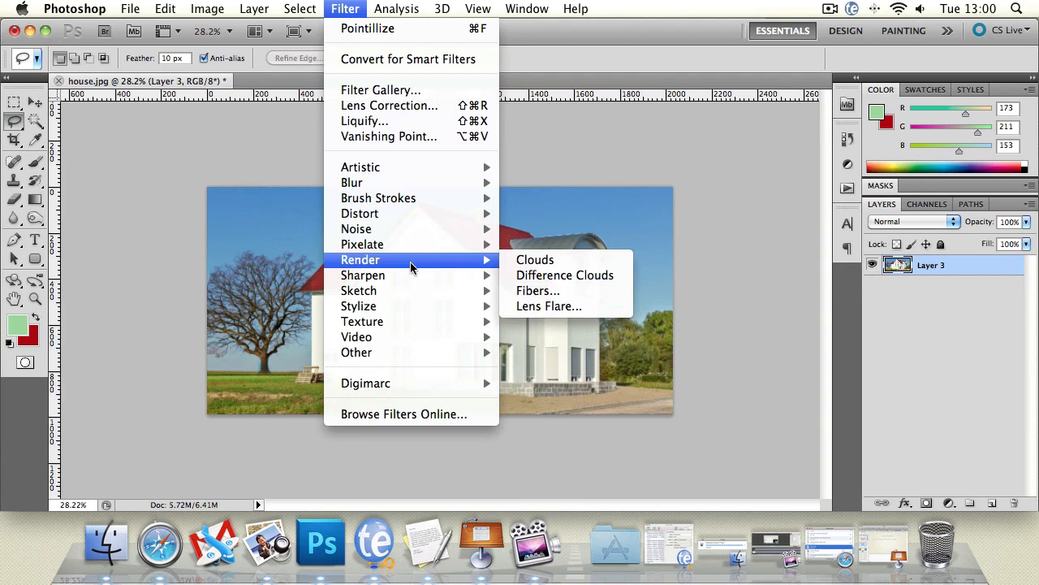
{"action": "mouse_move", "coordinate": [400, 237]}
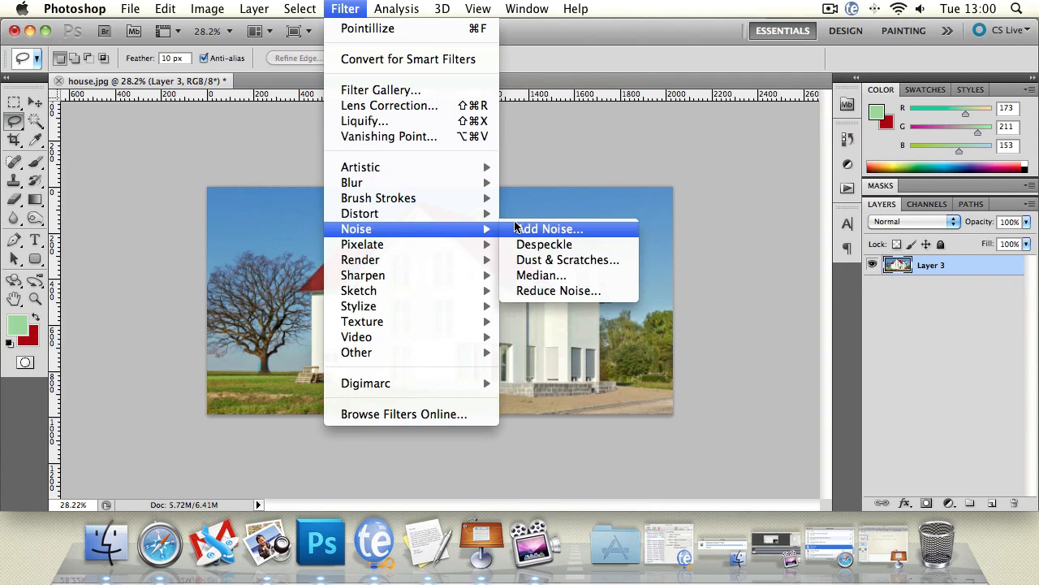
{"action": "left_click", "coordinate": [529, 260]}
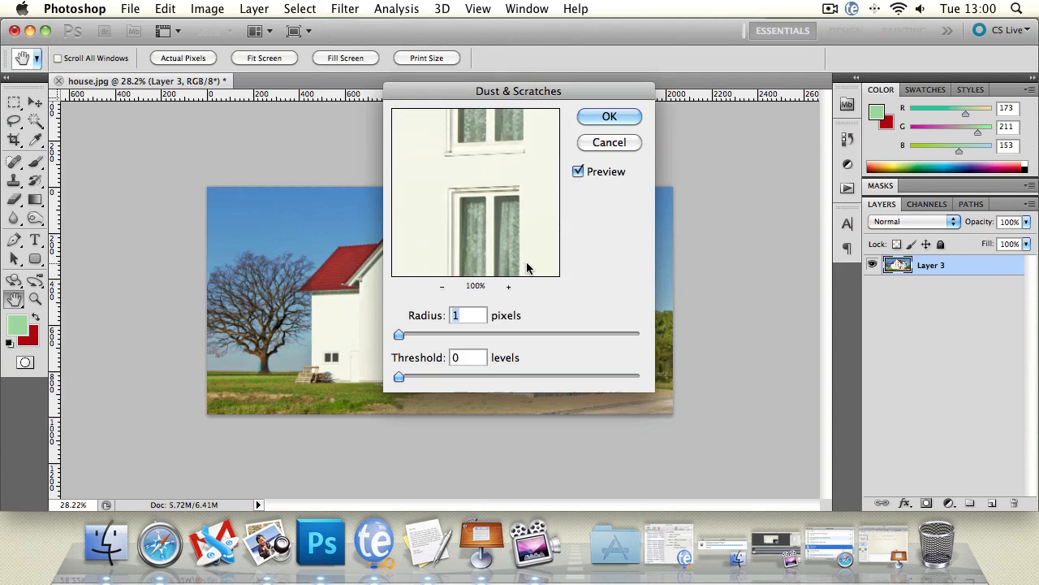
{"action": "left_click_drag", "start_coordinate": [401, 334], "coordinate": [449, 335]}
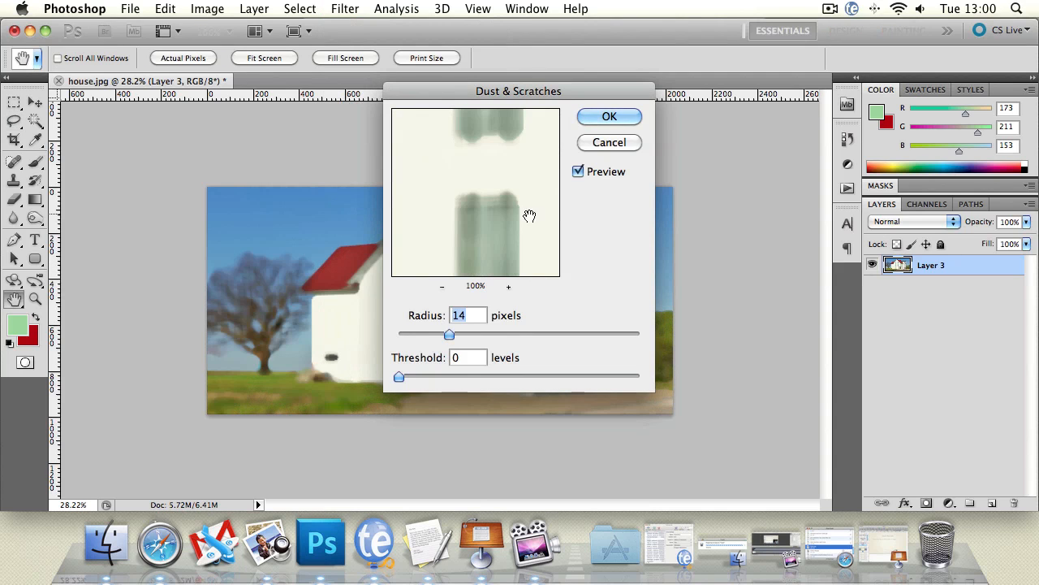
{"action": "left_click_drag", "start_coordinate": [477, 93], "coordinate": [704, 119]}
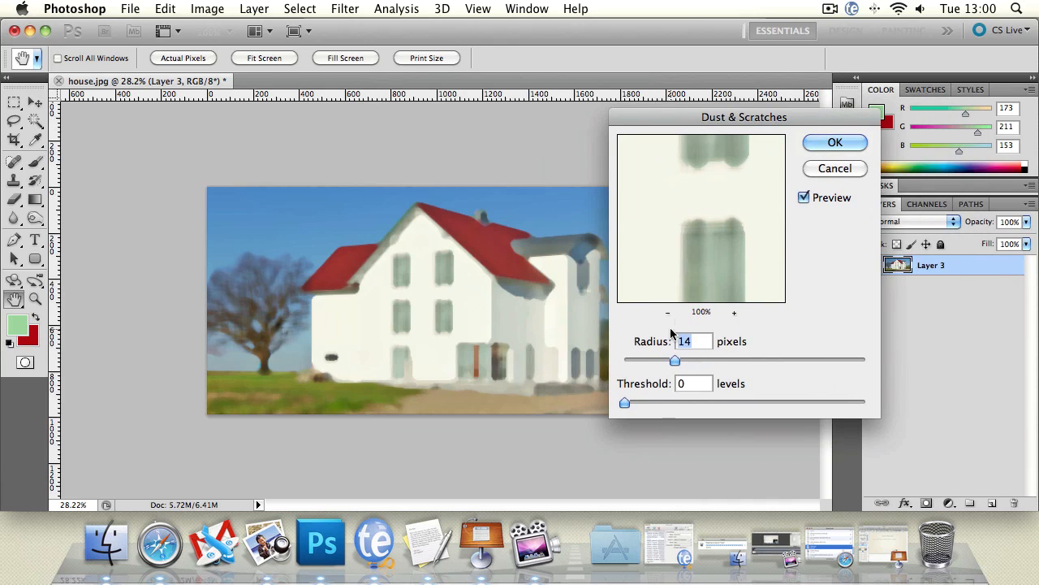
{"action": "left_click_drag", "start_coordinate": [637, 401], "coordinate": [865, 403]}
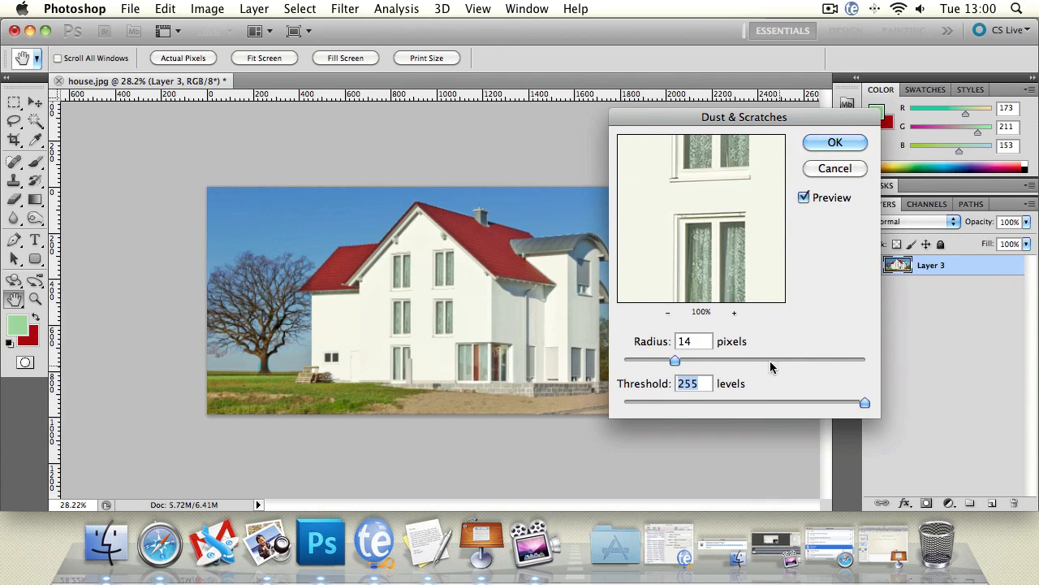
{"action": "left_click_drag", "start_coordinate": [679, 360], "coordinate": [652, 359]}
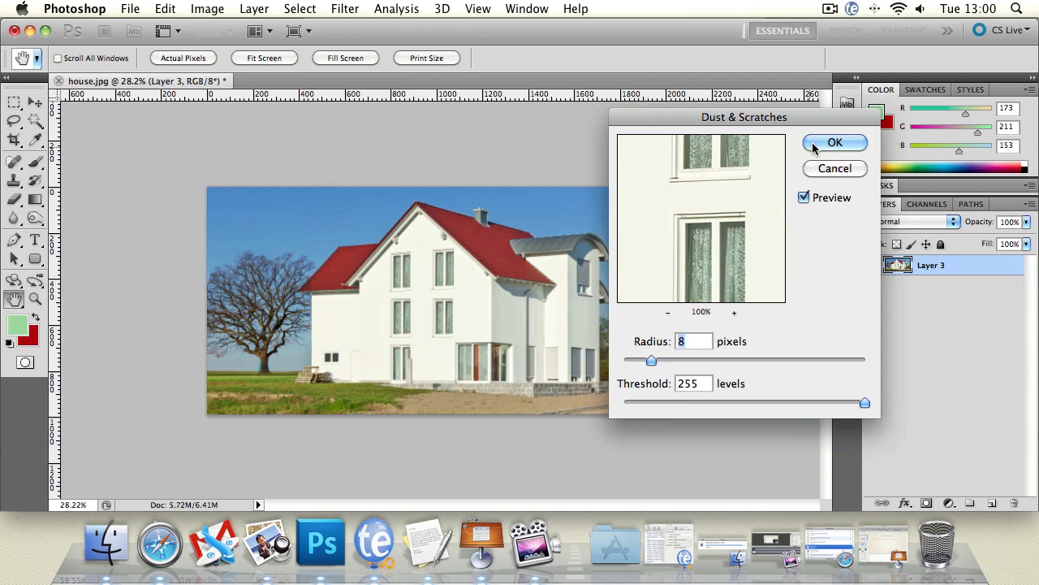
{"action": "left_click", "coordinate": [836, 171]}
Add 51.85% monochromatic noise with Uniform distribution to Layer 3, comparing it with the Gaussian distribution.
{"action": "left_click", "coordinate": [336, 9]}
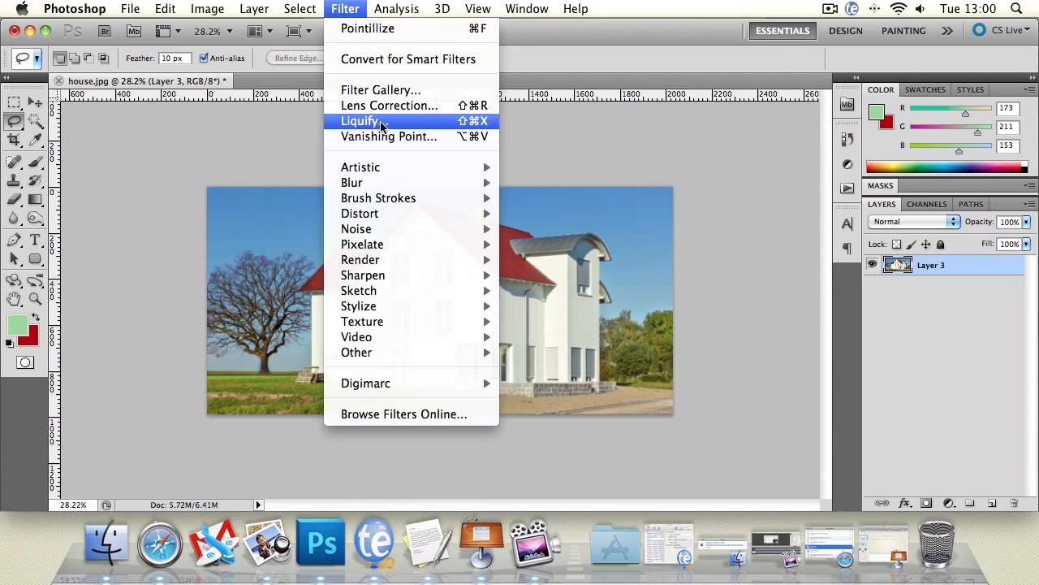
{"action": "mouse_move", "coordinate": [386, 234]}
{"action": "left_click", "coordinate": [587, 239]}
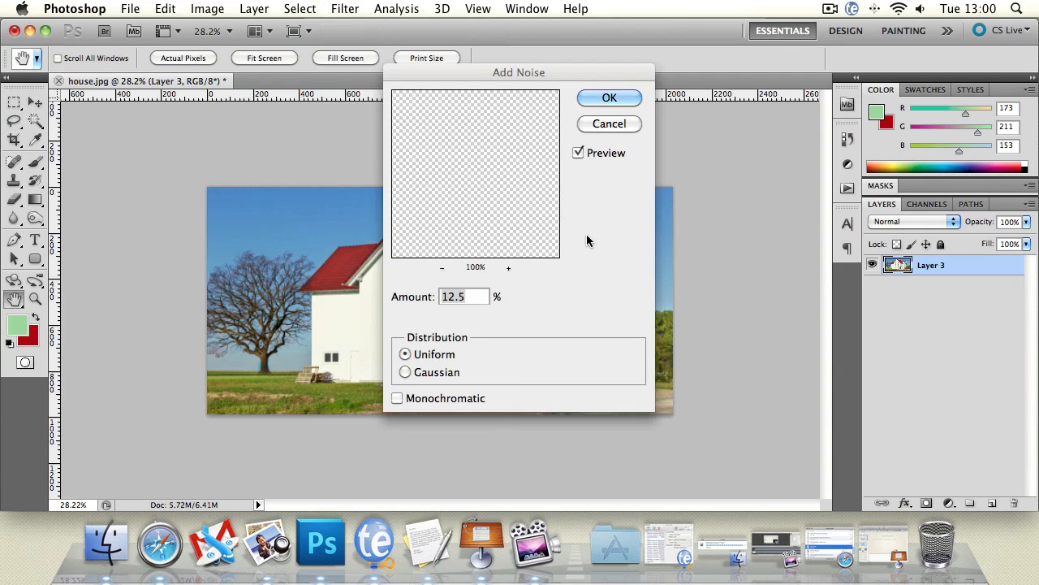
{"action": "left_click_drag", "start_coordinate": [408, 315], "coordinate": [418, 317]}
{"action": "left_click_drag", "start_coordinate": [501, 73], "coordinate": [776, 113]}
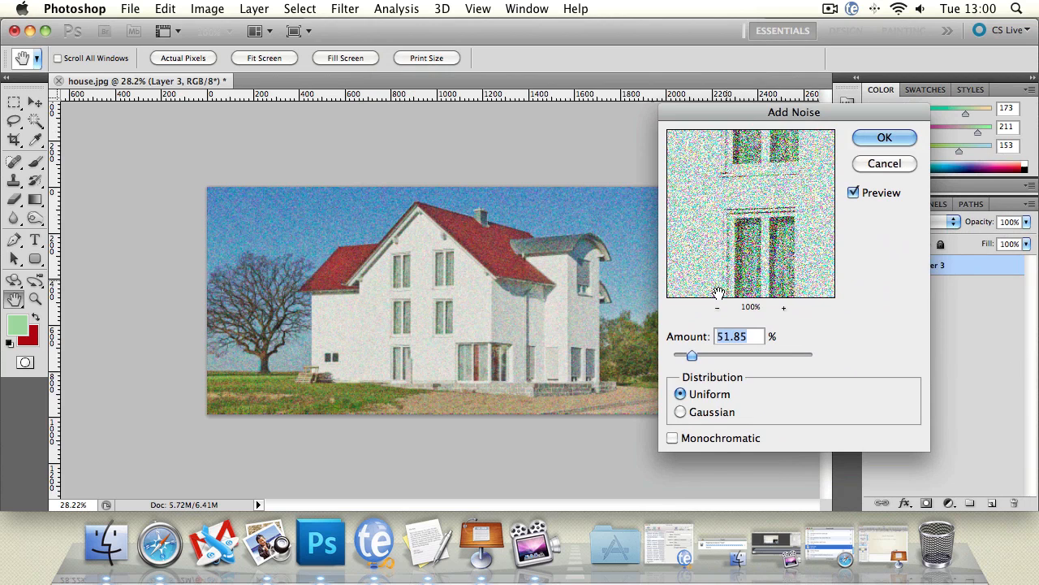
{"action": "left_click", "coordinate": [681, 412]}
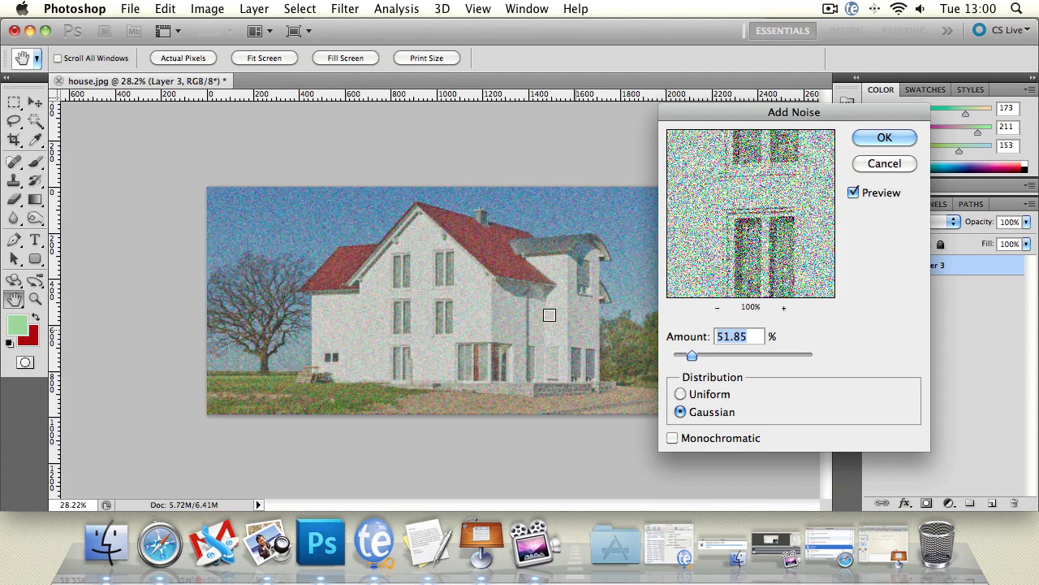
{"action": "left_click", "coordinate": [680, 394]}
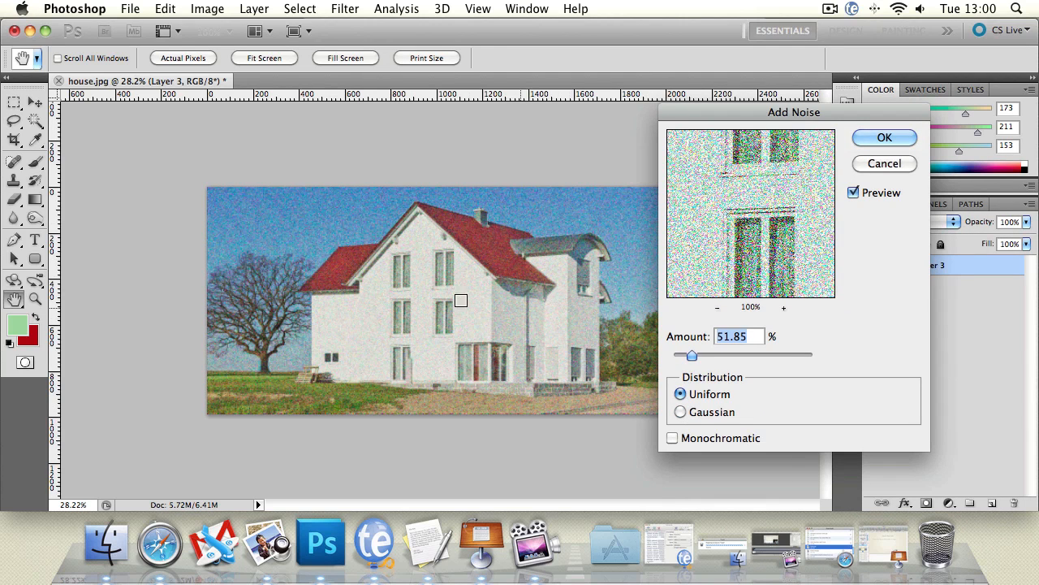
{"action": "left_click", "coordinate": [672, 438]}
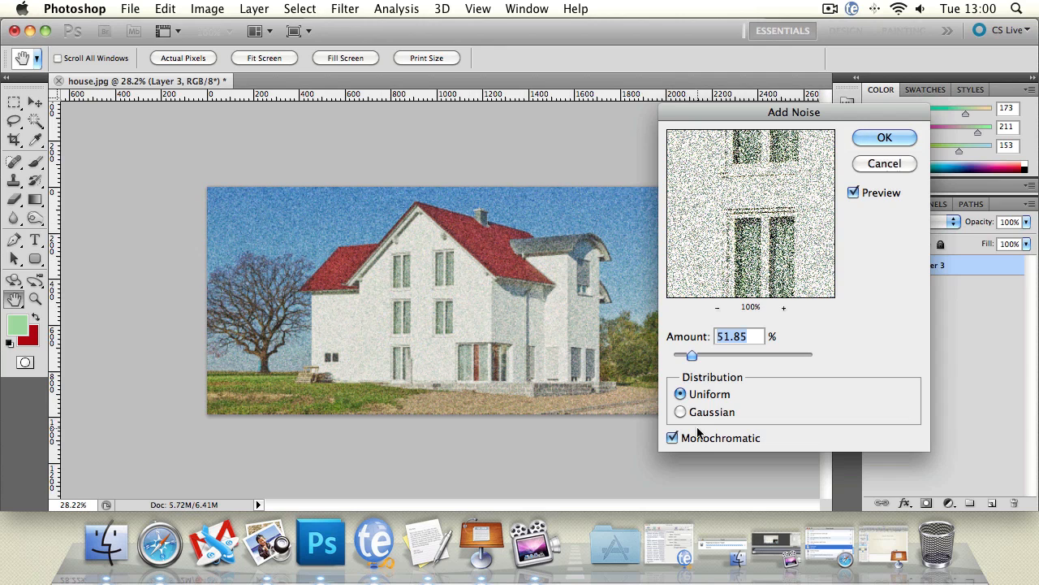
{"action": "left_click", "coordinate": [884, 137]}
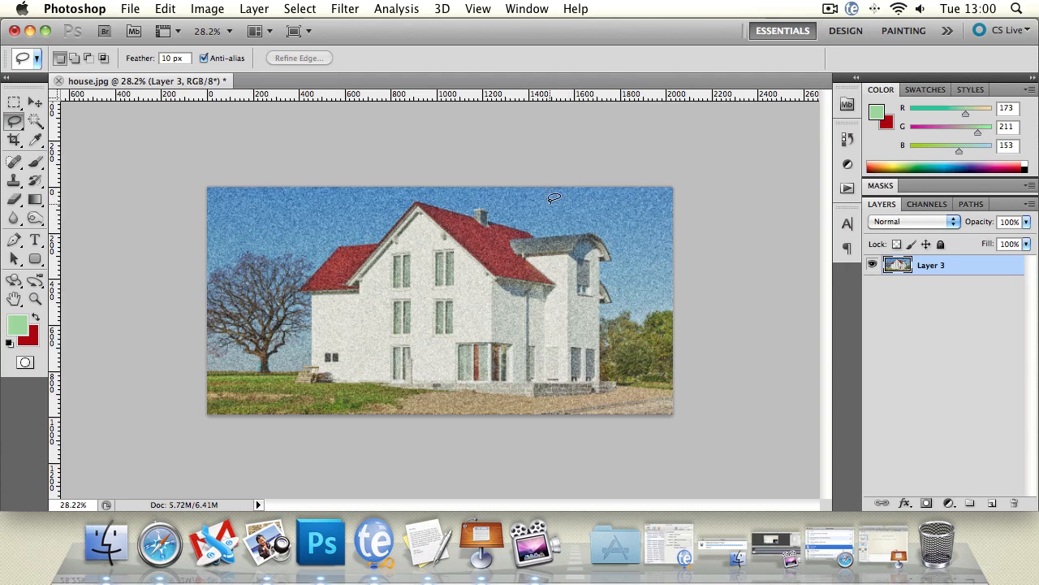
Undo the Add Noise filter on the house image.
{"action": "key", "text": "super+space"}
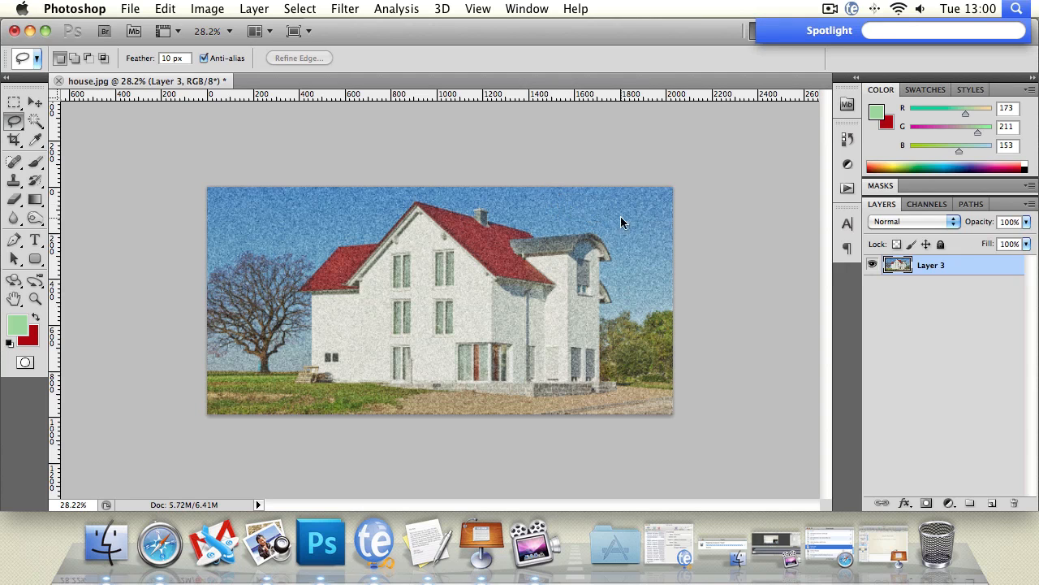
{"action": "key", "text": "Escape"}
{"action": "key", "text": "super+z"}
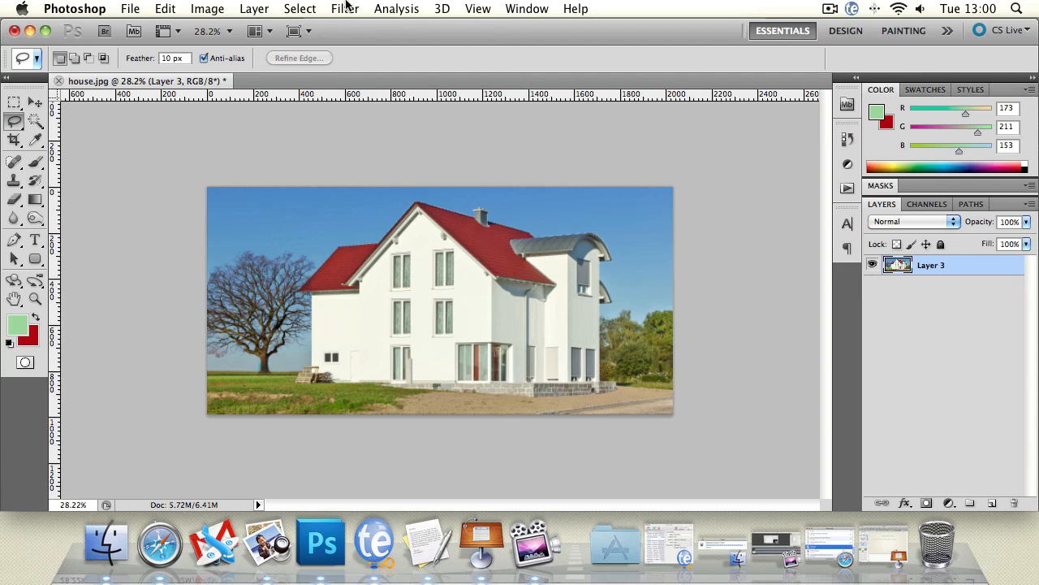
Fill Layer 3 with a Clouds render in the current green and dark red colors.
{"action": "left_click", "coordinate": [345, 8]}
{"action": "mouse_move", "coordinate": [370, 260]}
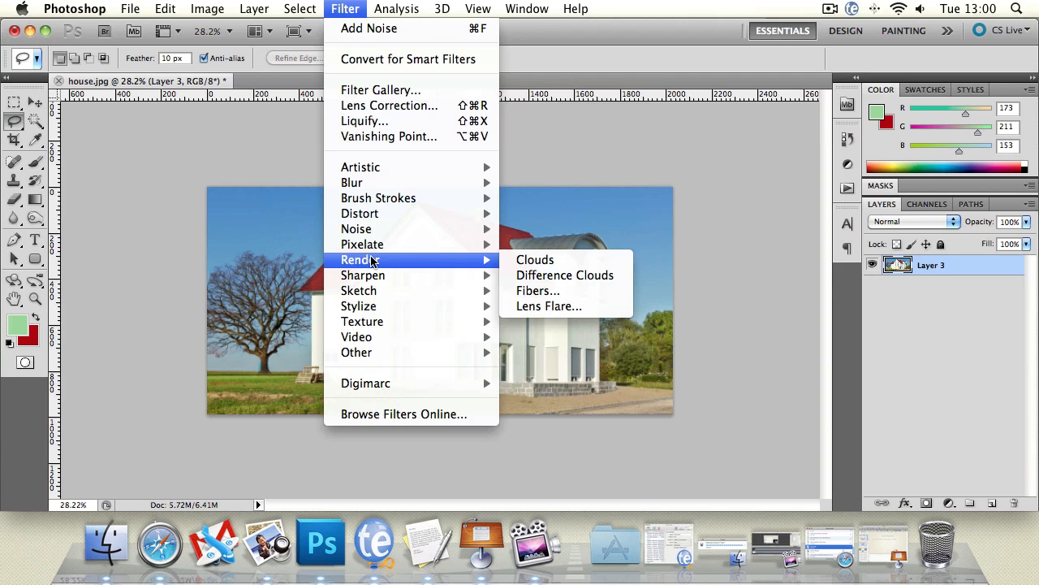
{"action": "left_click", "coordinate": [532, 260]}
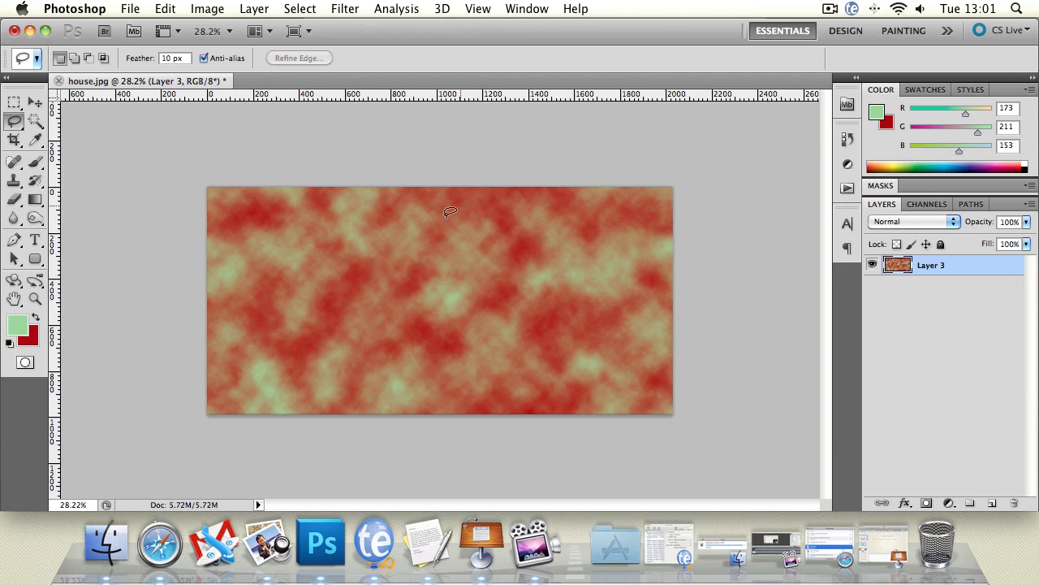
Apply a stronger Spin Radial Blur at Good quality to the clouds, and step back to the original house image.
{"action": "left_click", "coordinate": [333, 8]}
{"action": "mouse_move", "coordinate": [390, 182]}
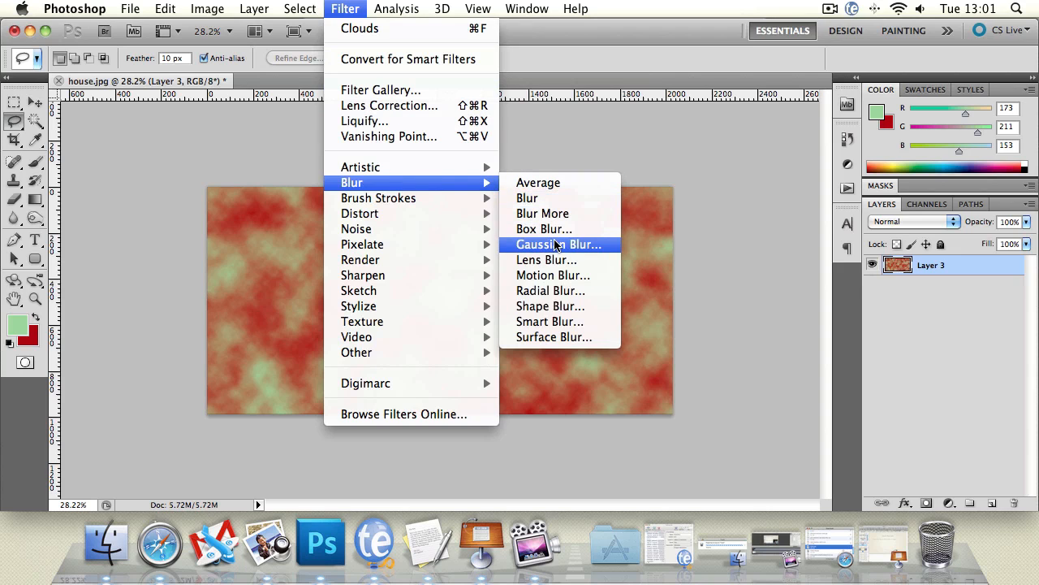
{"action": "left_click", "coordinate": [557, 290]}
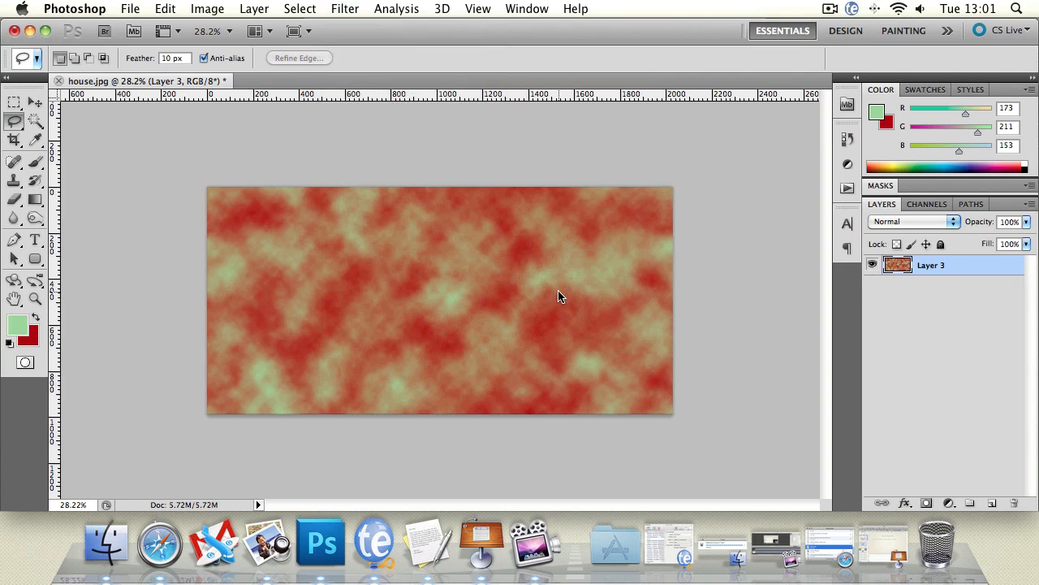
{"action": "left_click", "coordinate": [601, 186]}
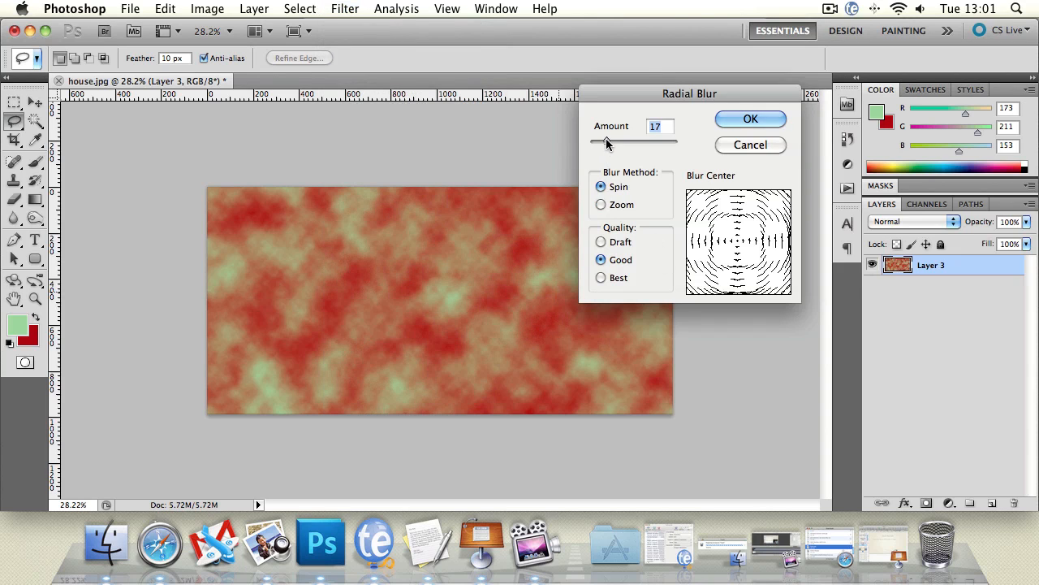
{"action": "left_click_drag", "start_coordinate": [606, 141], "coordinate": [642, 142]}
{"action": "left_click", "coordinate": [751, 119]}
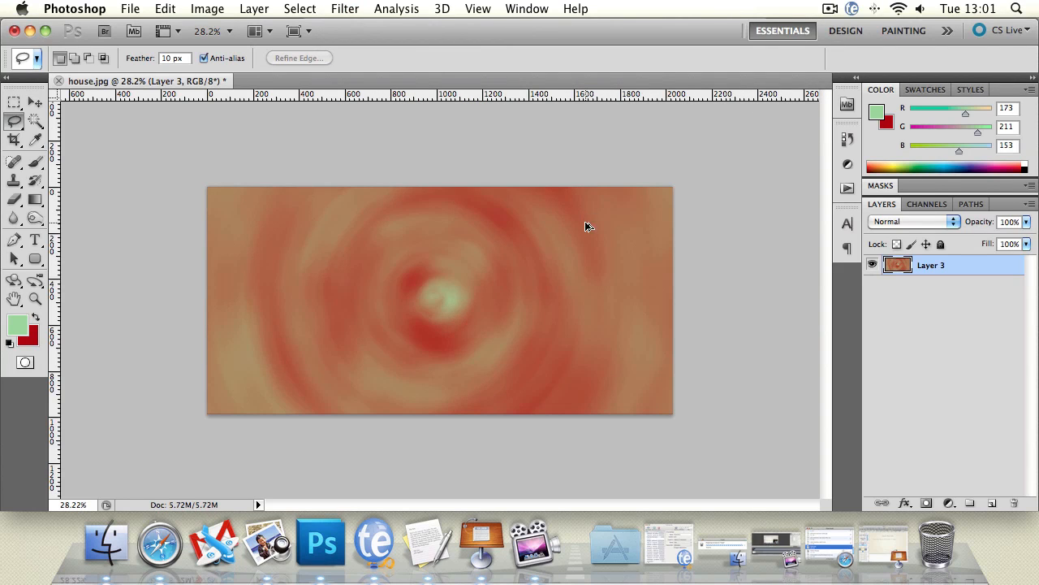
{"action": "key", "text": "super+z"}
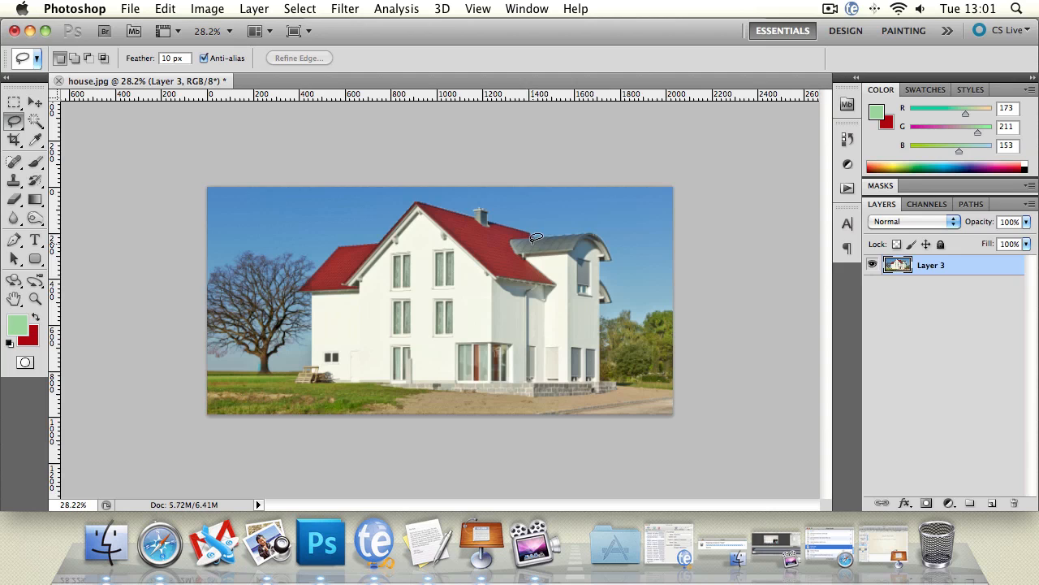
Open the Filter Gallery for Layer 3 and preview the Artistic Colored Pencil filter on the whole image.
{"action": "left_click", "coordinate": [366, 7]}
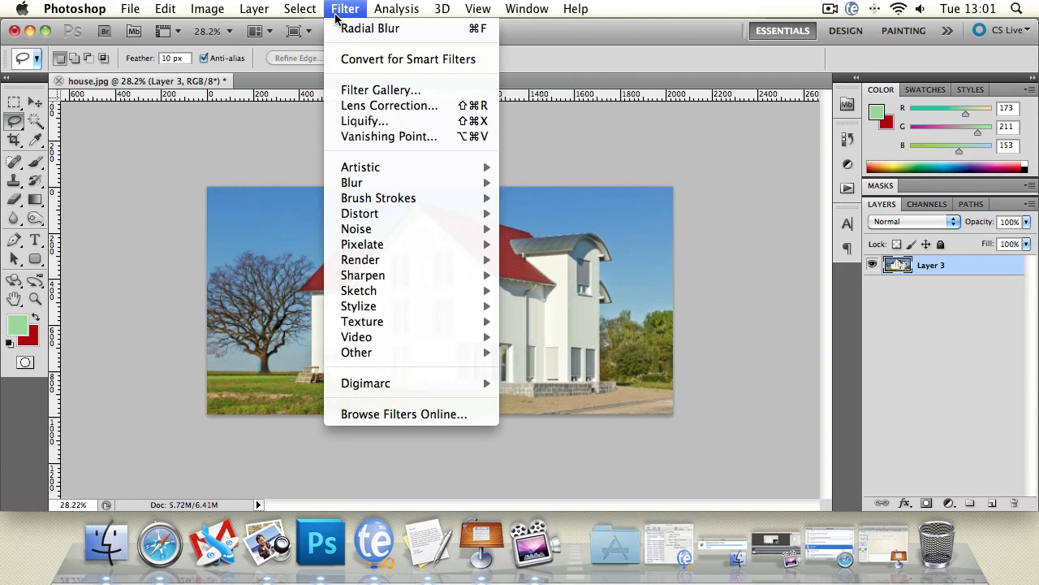
{"action": "left_click", "coordinate": [430, 96]}
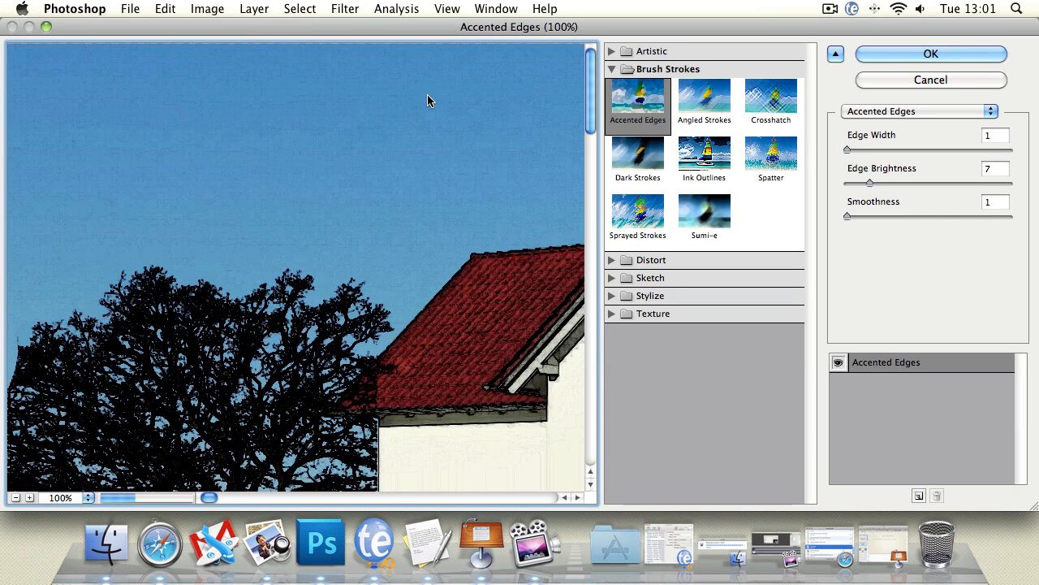
{"action": "left_click", "coordinate": [15, 497]}
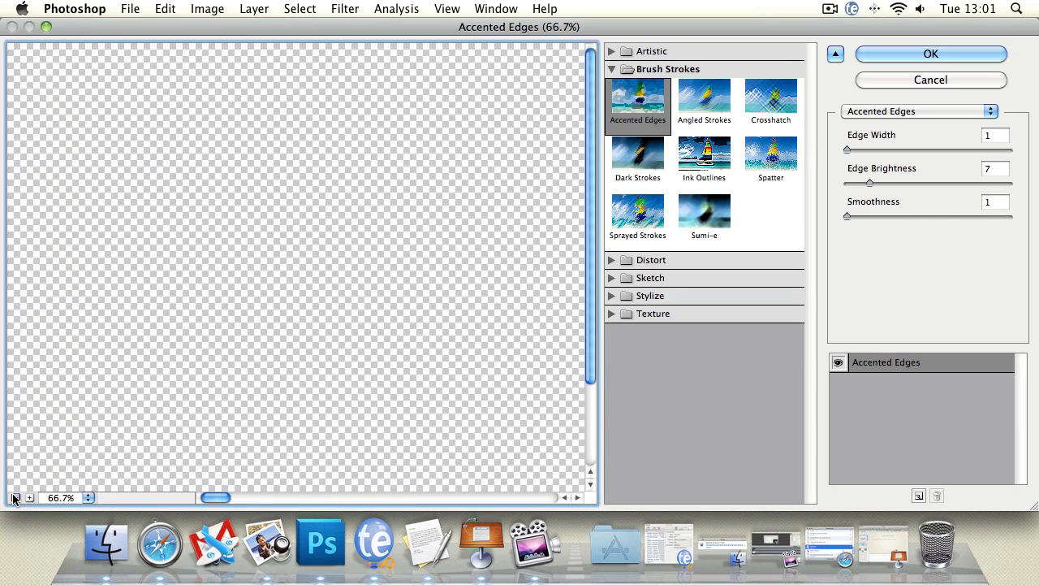
{"action": "left_click", "coordinate": [15, 497]}
{"action": "left_click", "coordinate": [15, 497]}
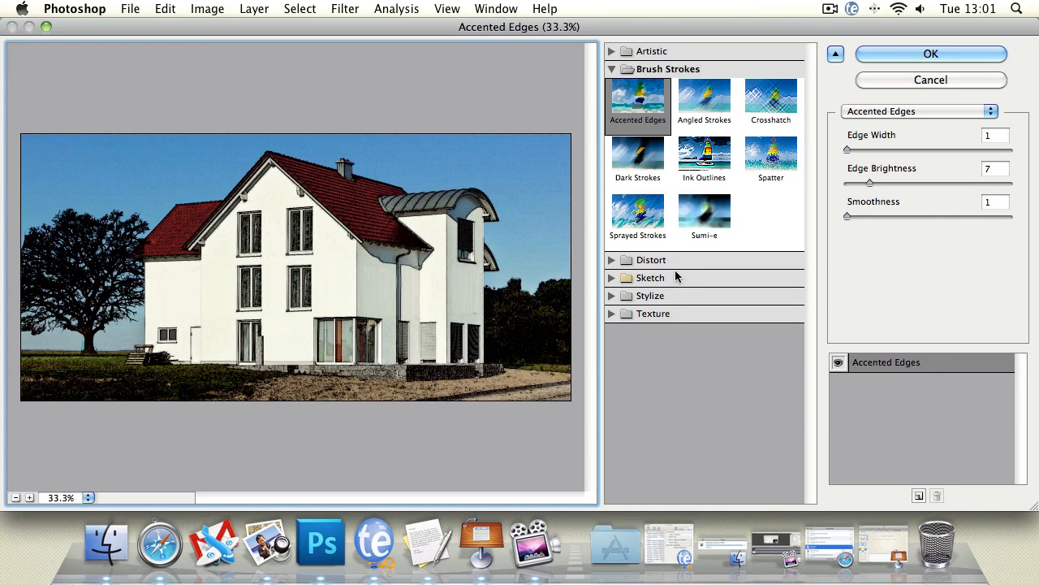
{"action": "left_click", "coordinate": [612, 50]}
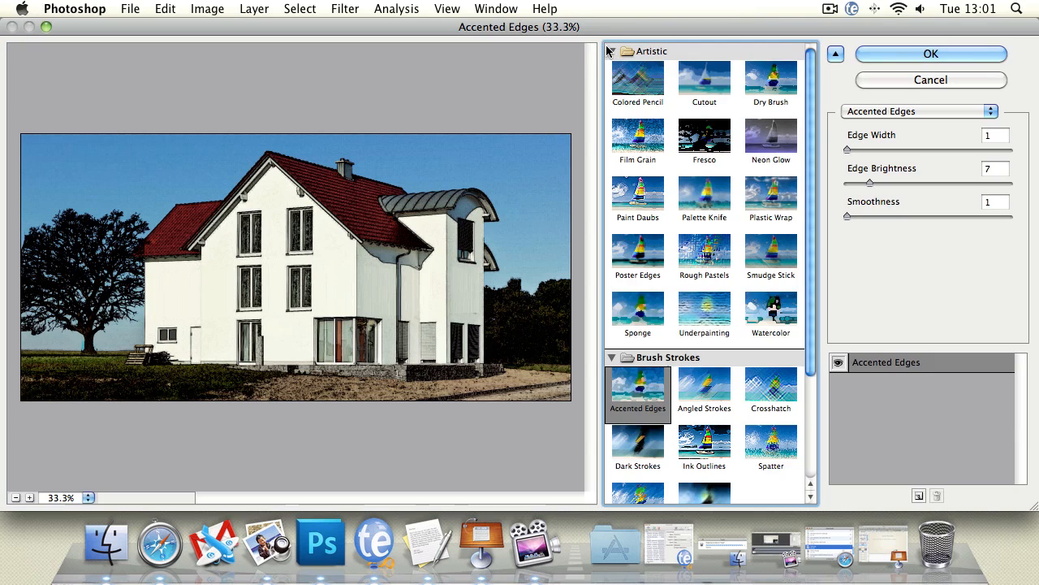
{"action": "left_click", "coordinate": [622, 90]}
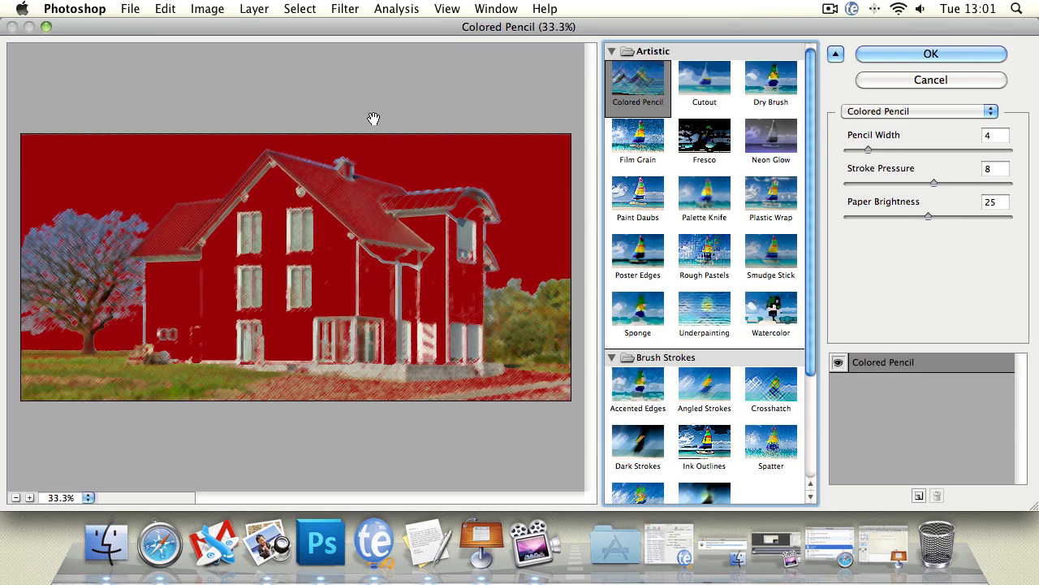
Preview the Cutout filter on the house image with 5 levels, Edge Simplicity 6 and Edge Fidelity 2.
{"action": "left_click", "coordinate": [693, 78]}
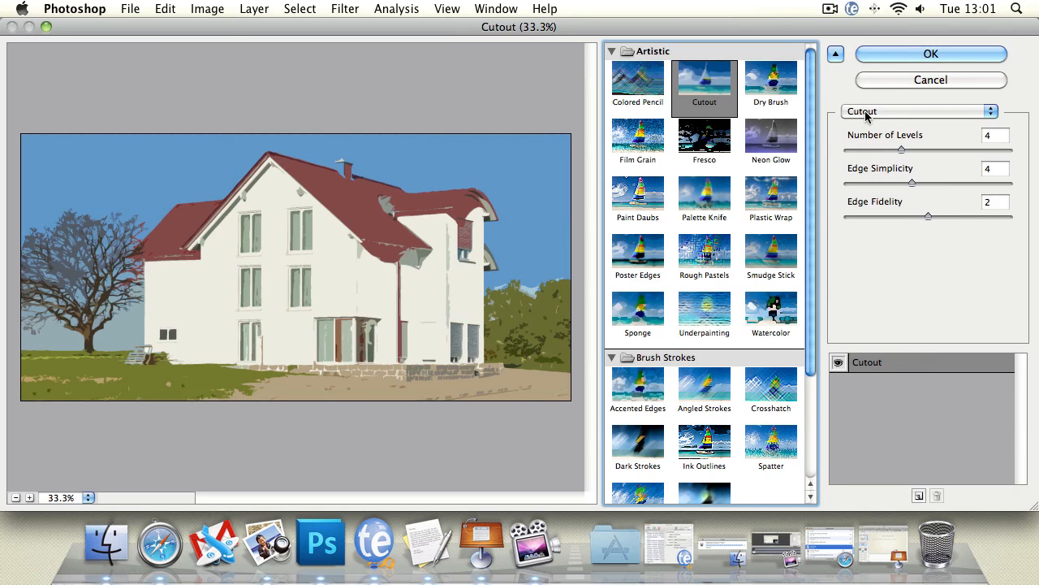
{"action": "left_click_drag", "start_coordinate": [901, 151], "coordinate": [931, 151]}
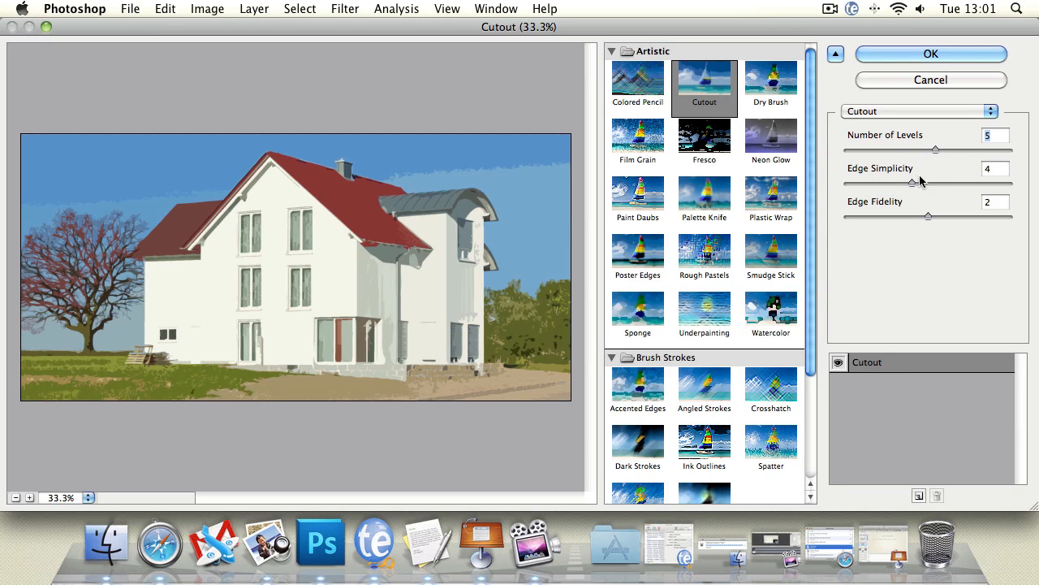
{"action": "left_click", "coordinate": [921, 183]}
{"action": "left_click", "coordinate": [944, 185]}
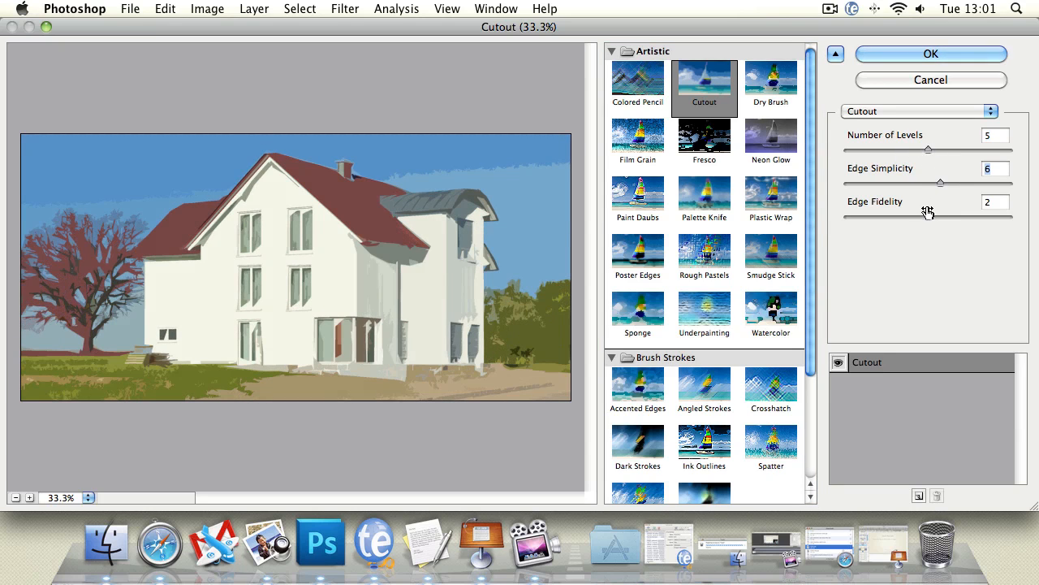
{"action": "left_click_drag", "start_coordinate": [928, 216], "coordinate": [904, 225]}
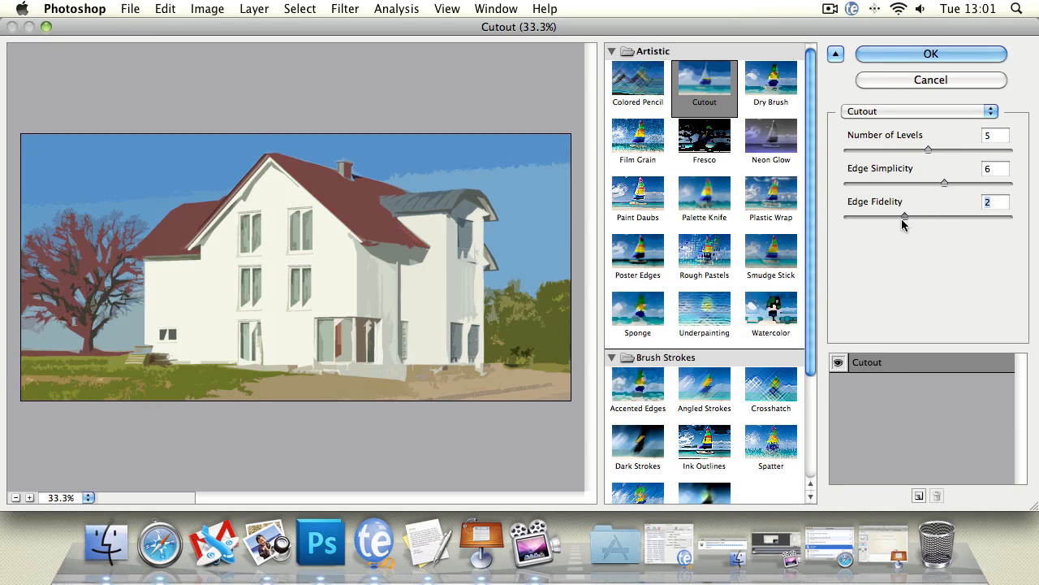
Preview the Neon Glow filter with a Glow Size of -1 and Glow Brightness of 36.
{"action": "left_click", "coordinate": [701, 145]}
{"action": "left_click", "coordinate": [743, 144]}
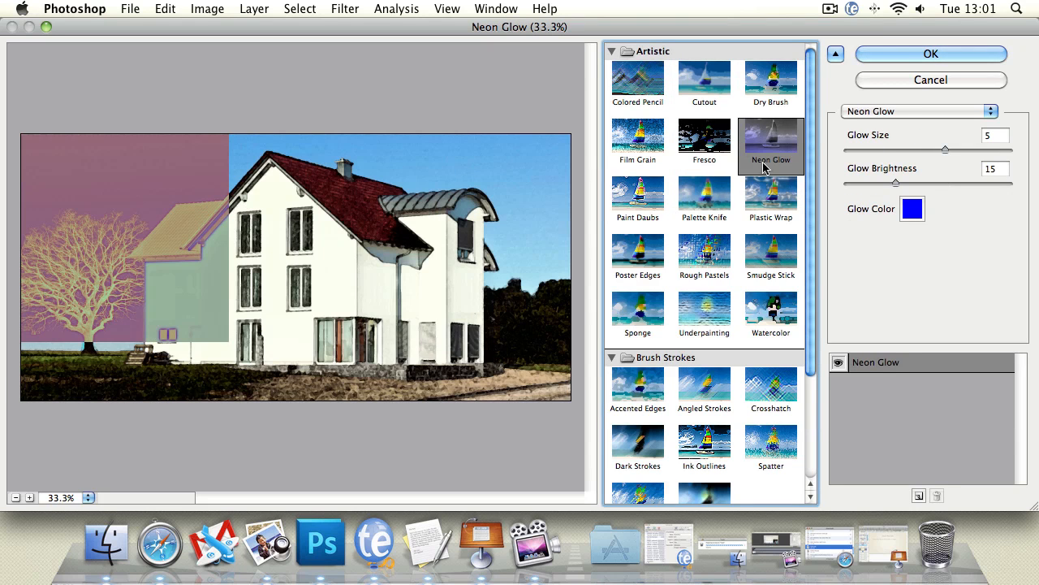
{"action": "left_click_drag", "start_coordinate": [897, 182], "coordinate": [925, 154]}
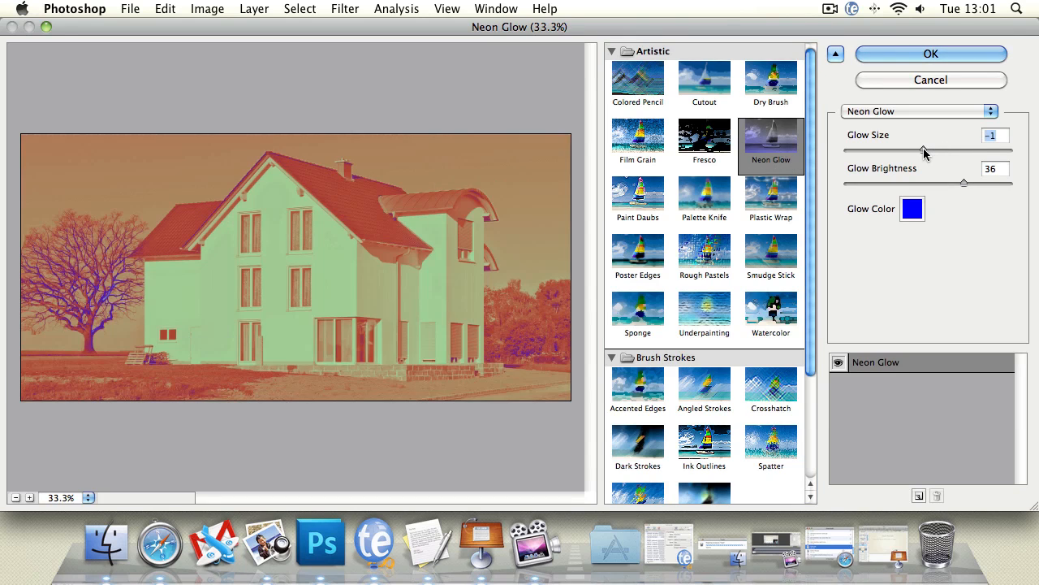
Preview the Ocean Ripple distortion with Ripple Size 12 and Ripple Magnitude 9.
{"action": "left_click", "coordinate": [900, 114]}
{"action": "left_click", "coordinate": [897, 138]}
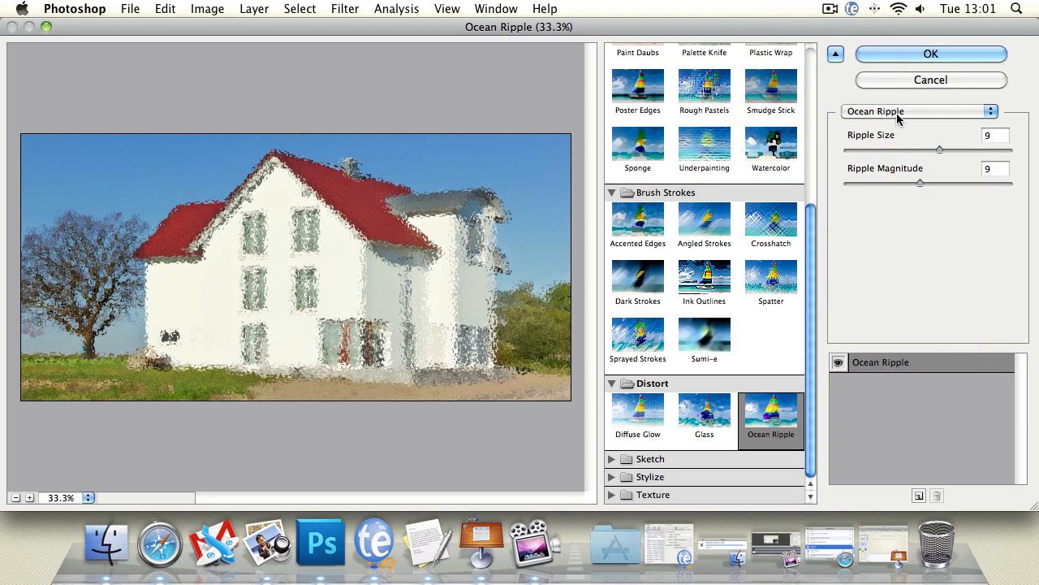
{"action": "left_click", "coordinate": [900, 113]}
{"action": "left_click", "coordinate": [1027, 253]}
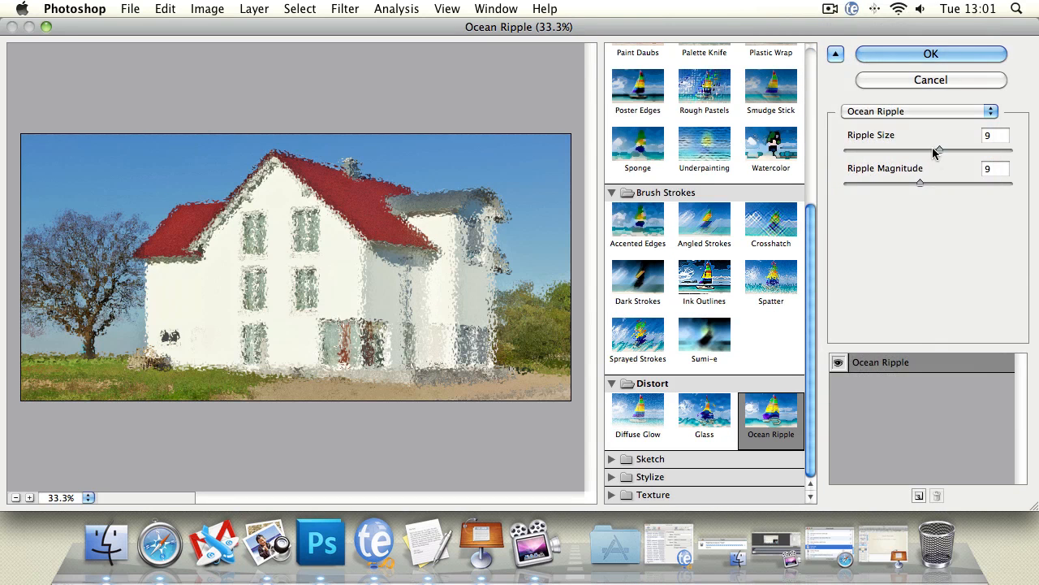
{"action": "left_click_drag", "start_coordinate": [937, 152], "coordinate": [974, 151]}
{"action": "mouse_move", "coordinate": [920, 184]}
{"action": "left_mouse_down"}
{"action": "mouse_move", "coordinate": [955, 187]}
{"action": "mouse_move", "coordinate": [918, 186]}
{"action": "left_mouse_up"}
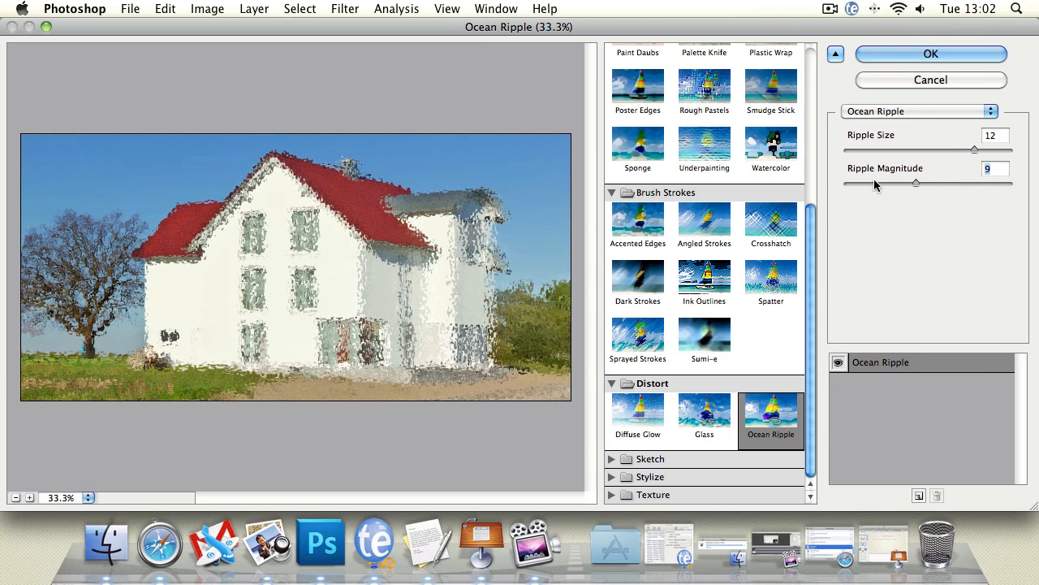
Preview the Crosshatch brush stroke filter with Stroke Length 23, Sharpness 11 and Strength 2.
{"action": "left_click", "coordinate": [795, 232]}
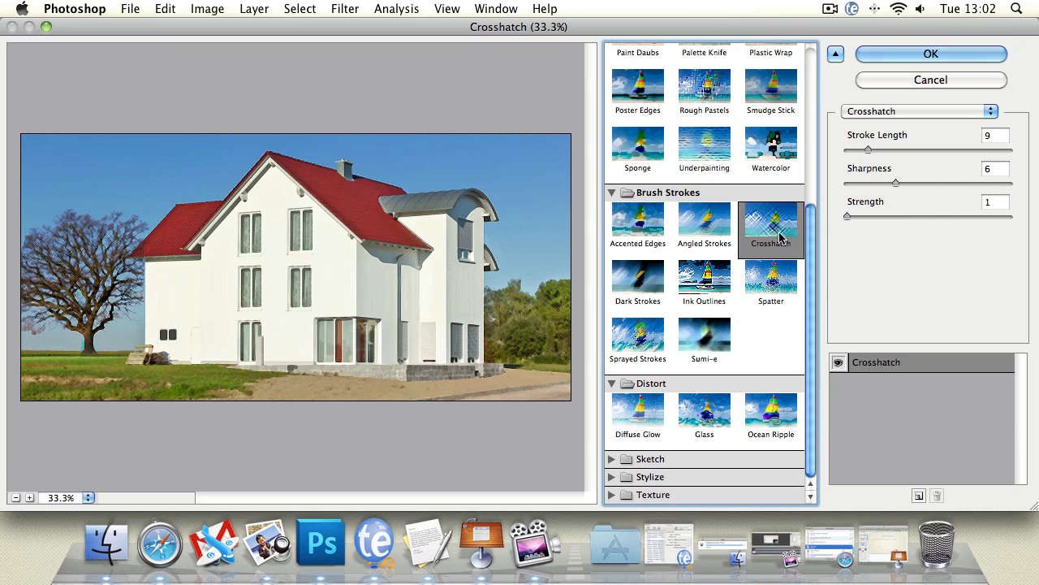
{"action": "mouse_move", "coordinate": [870, 150]}
{"action": "left_mouse_down"}
{"action": "mouse_move", "coordinate": [914, 151]}
{"action": "mouse_move", "coordinate": [910, 183]}
{"action": "mouse_move", "coordinate": [938, 184]}
{"action": "left_mouse_up"}
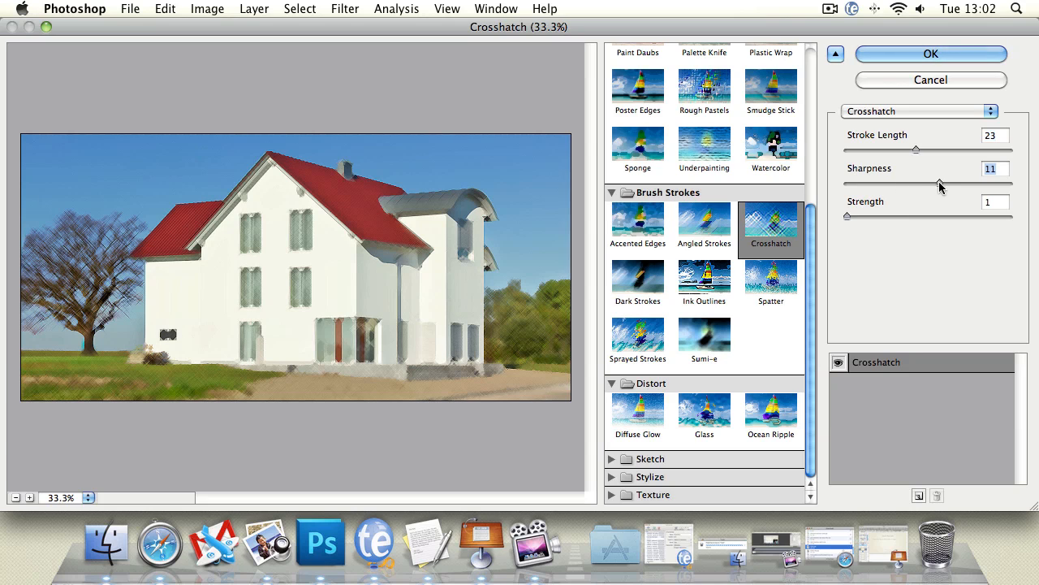
{"action": "left_click_drag", "start_coordinate": [849, 216], "coordinate": [902, 217]}
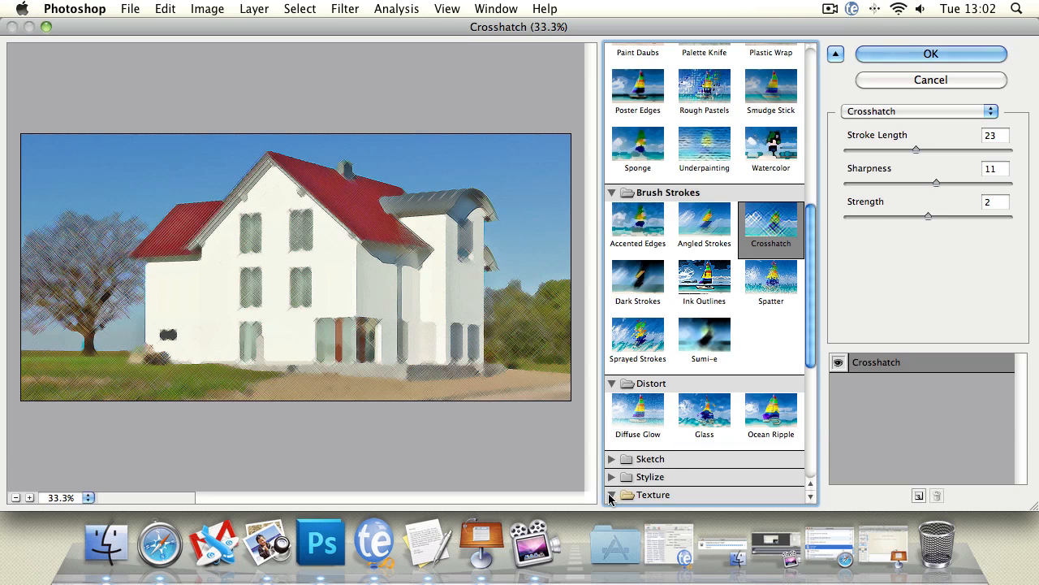
Preview the Stained Glass and Patchwork texture filters, and leave the Filter Gallery without applying anything.
{"action": "left_click_drag", "start_coordinate": [809, 298], "coordinate": [806, 437]}
{"action": "left_click", "coordinate": [771, 464]}
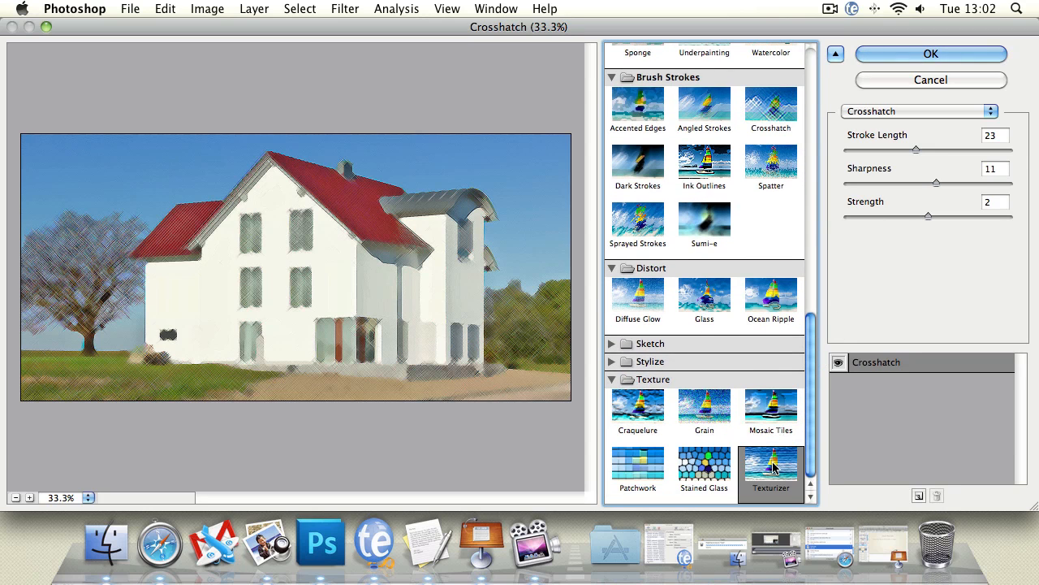
{"action": "left_click", "coordinate": [704, 465]}
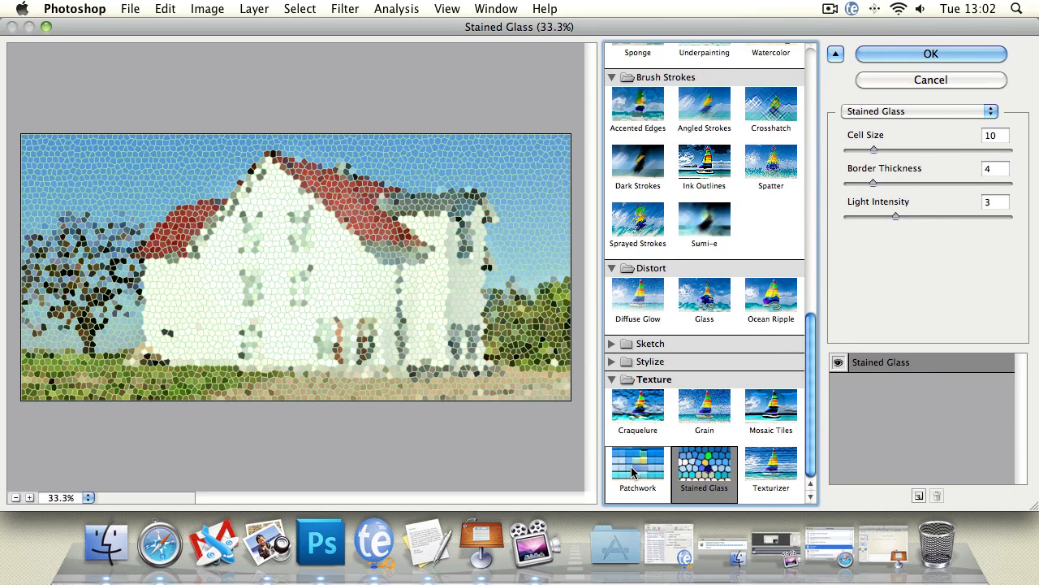
{"action": "left_click", "coordinate": [629, 475]}
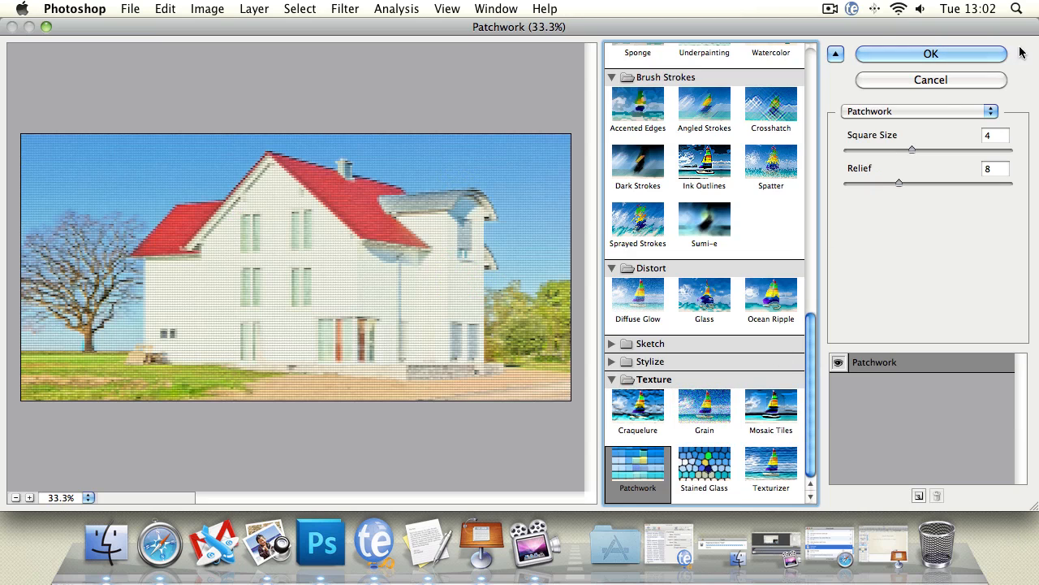
{"action": "left_click", "coordinate": [945, 79]}
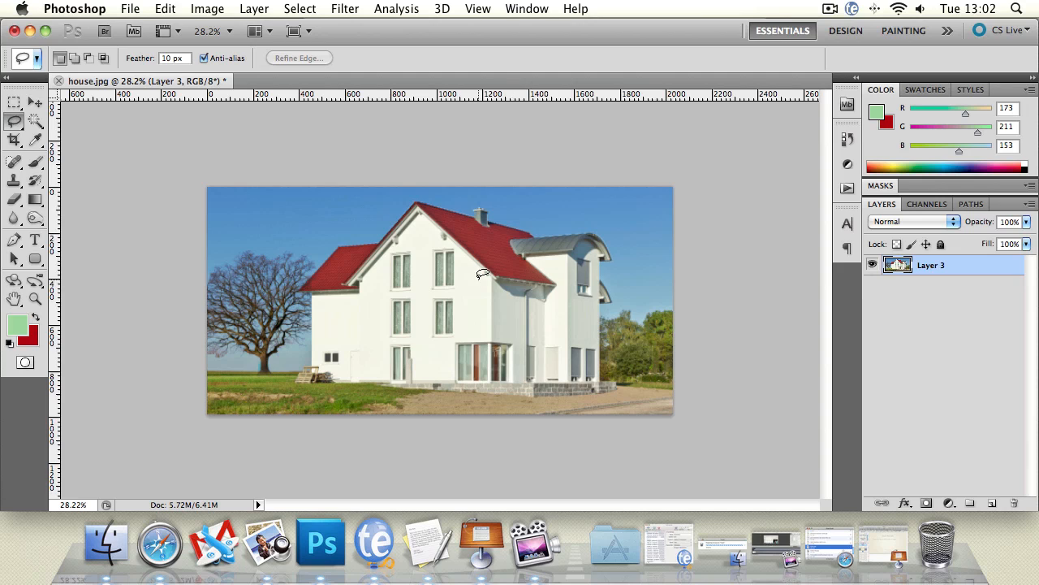
Convert Layer 3 to a Smart Object and open the Filter Gallery for it.
{"action": "right_click", "coordinate": [967, 272]}
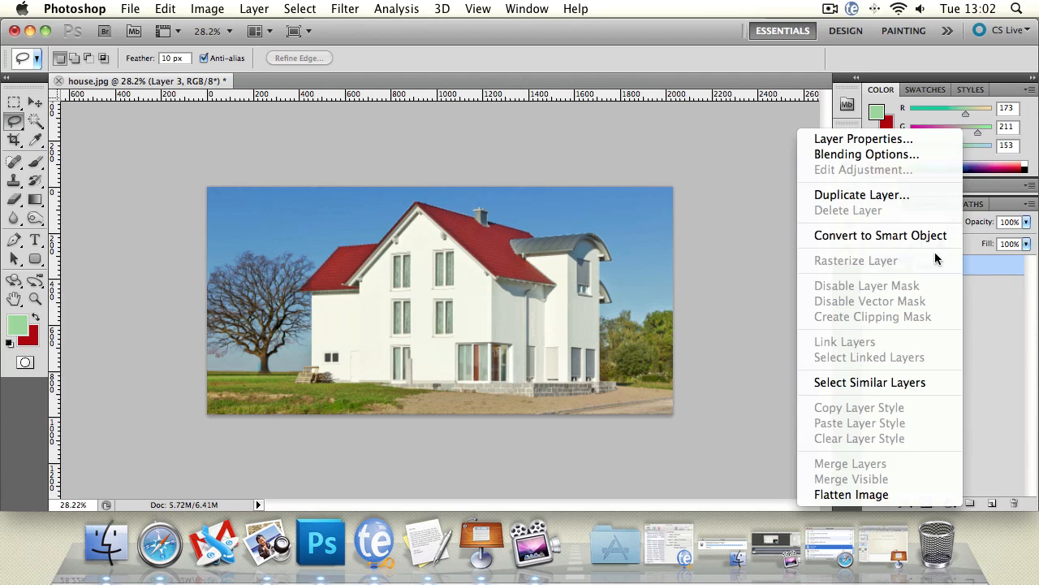
{"action": "left_click", "coordinate": [932, 238]}
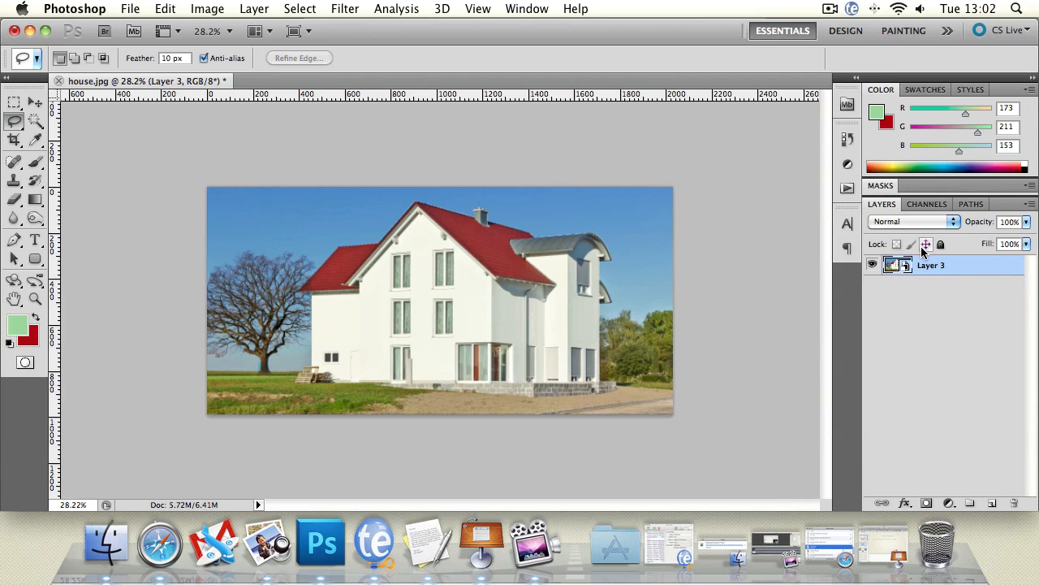
{"action": "left_click", "coordinate": [347, 8]}
{"action": "mouse_move", "coordinate": [398, 169]}
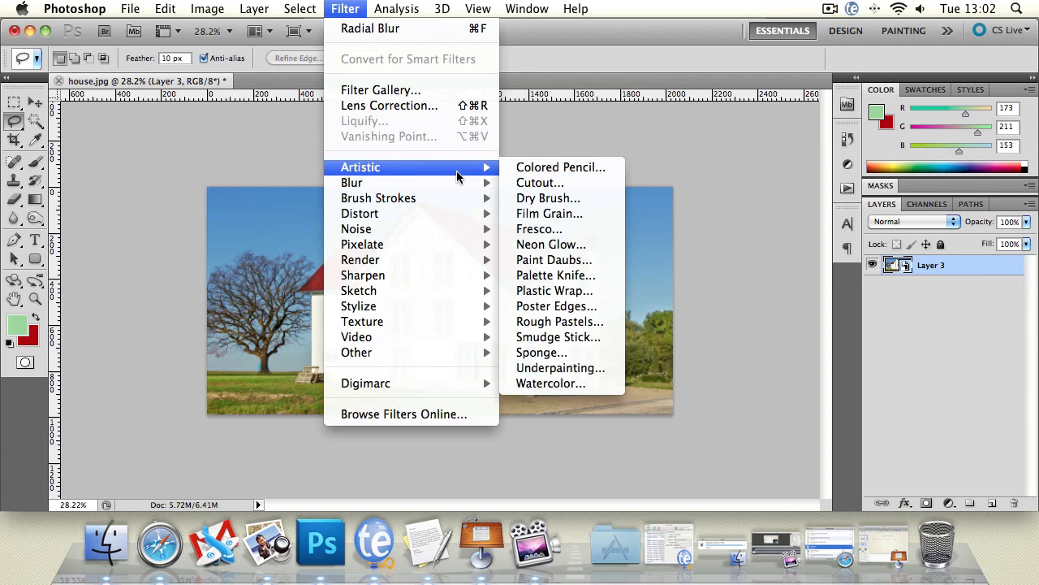
{"action": "left_click", "coordinate": [400, 84]}
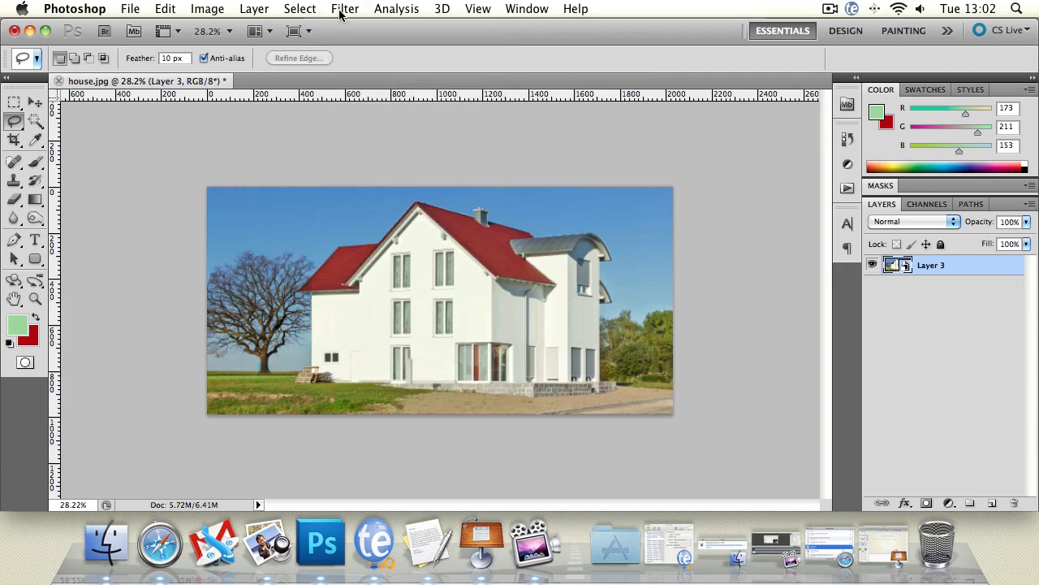
{"action": "left_click", "coordinate": [345, 9]}
{"action": "left_click", "coordinate": [382, 88]}
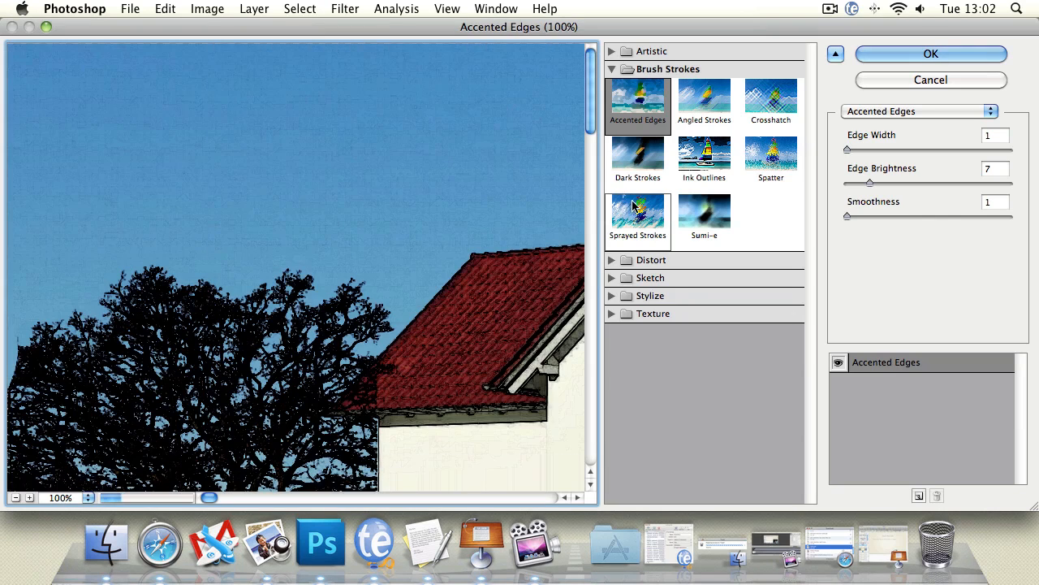
Apply the Sprayed Strokes filter to the Smart Object with Stroke Length 13 and Spray Radius 18.
{"action": "left_click", "coordinate": [15, 497]}
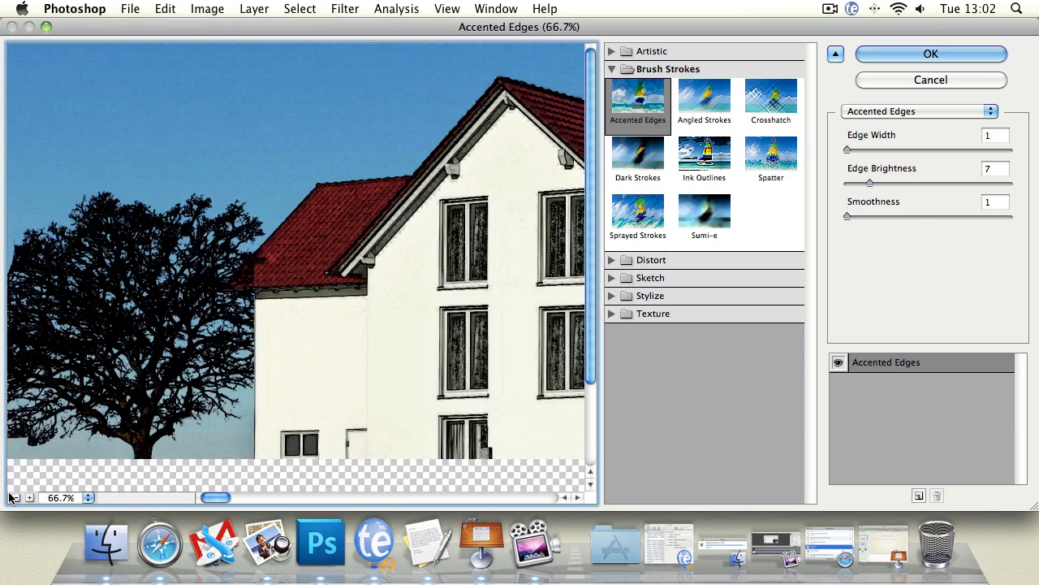
{"action": "left_click", "coordinate": [14, 497]}
{"action": "left_click", "coordinate": [14, 497]}
{"action": "left_click", "coordinate": [640, 155]}
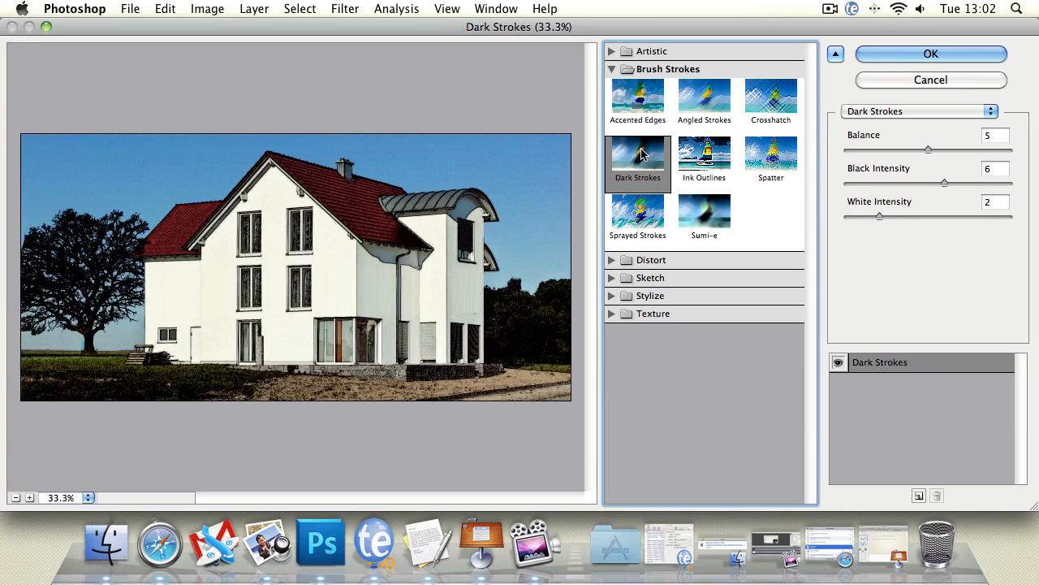
{"action": "left_click", "coordinate": [647, 205]}
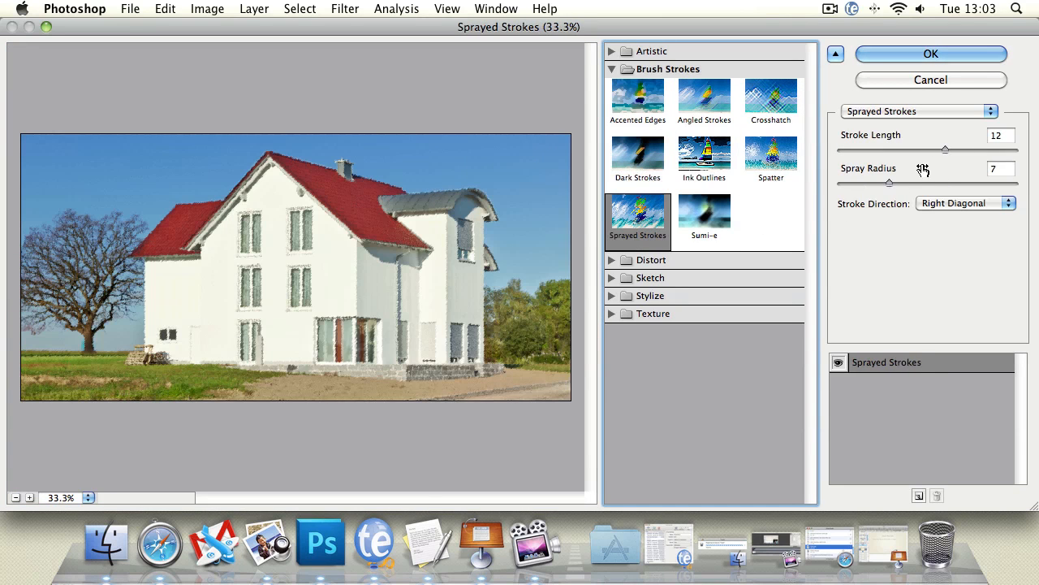
{"action": "left_click_drag", "start_coordinate": [945, 151], "coordinate": [954, 151]}
{"action": "left_click_drag", "start_coordinate": [889, 183], "coordinate": [965, 184]}
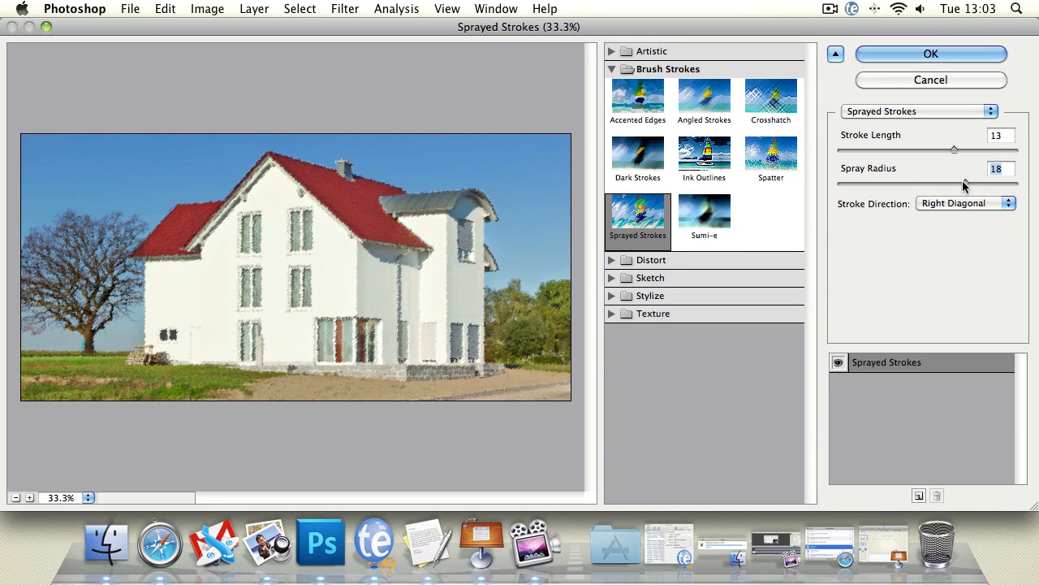
{"action": "left_click", "coordinate": [928, 53]}
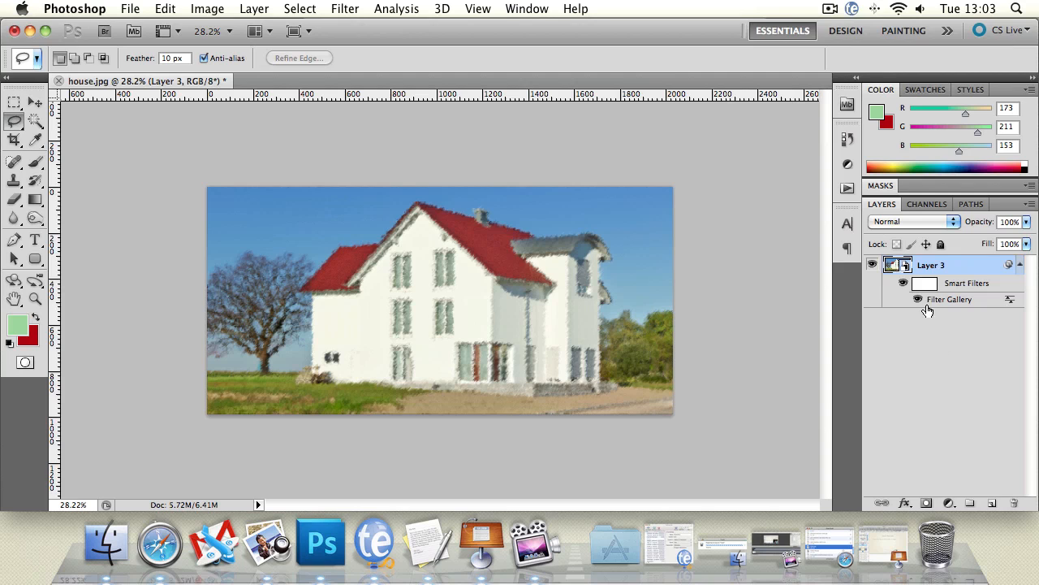
Open the contents of the Layer 3 Smart Object and ready the Brush tool with the default black foreground color.
{"action": "double_click", "coordinate": [902, 268]}
{"action": "left_click", "coordinate": [641, 298]}
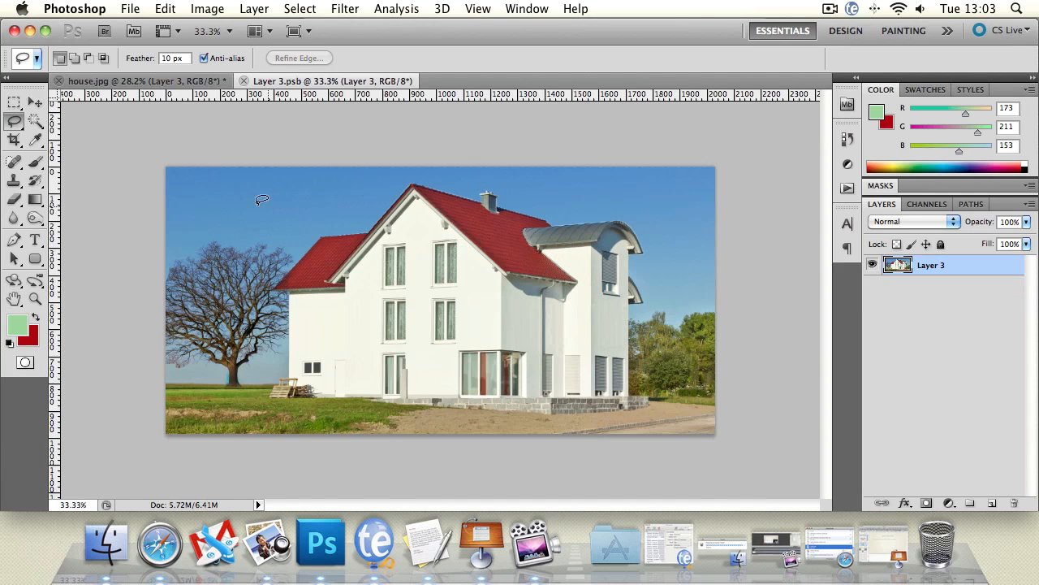
{"action": "left_click", "coordinate": [35, 161]}
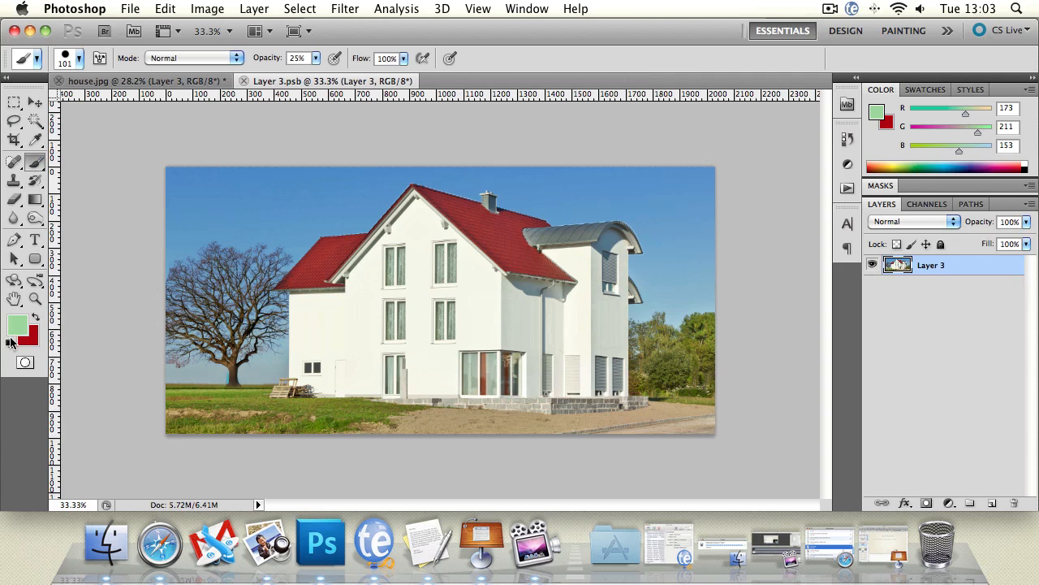
{"action": "left_click", "coordinate": [10, 343]}
Paint overlapping black brush strokes across the sky, roof and facade, save the Smart Object contents, and return to house.jpg.
{"action": "mouse_move", "coordinate": [207, 229]}
{"action": "left_mouse_down"}
{"action": "mouse_move", "coordinate": [281, 216]}
{"action": "mouse_move", "coordinate": [654, 270]}
{"action": "left_mouse_up"}
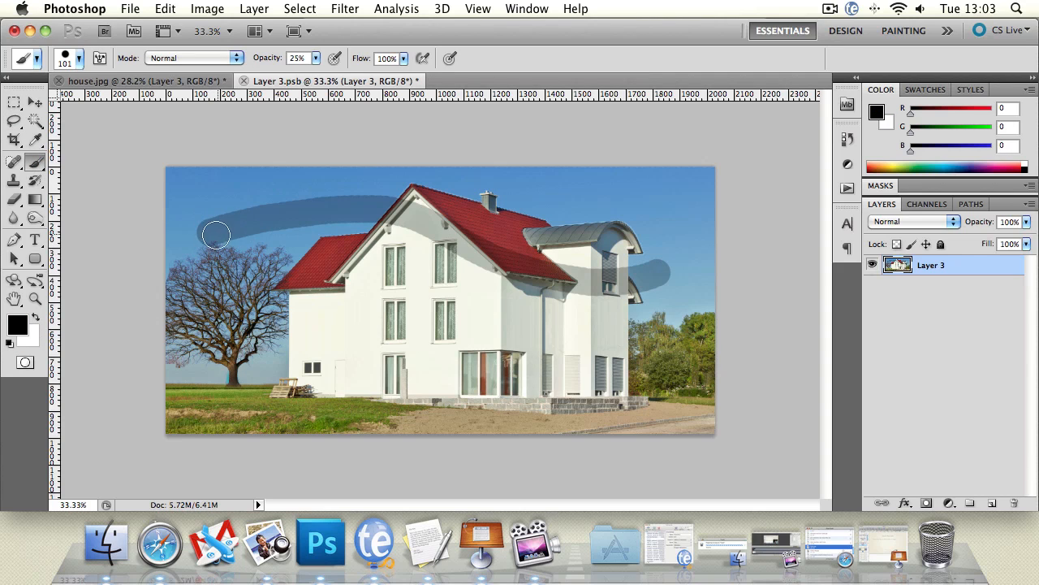
{"action": "left_click_drag", "start_coordinate": [217, 235], "coordinate": [519, 290]}
{"action": "left_click_drag", "start_coordinate": [209, 257], "coordinate": [511, 306]}
{"action": "mouse_move", "coordinate": [266, 254]}
{"action": "left_mouse_down"}
{"action": "mouse_move", "coordinate": [355, 273]}
{"action": "mouse_move", "coordinate": [455, 275]}
{"action": "mouse_move", "coordinate": [366, 236]}
{"action": "mouse_move", "coordinate": [199, 227]}
{"action": "mouse_move", "coordinate": [298, 234]}
{"action": "mouse_move", "coordinate": [329, 249]}
{"action": "left_mouse_up"}
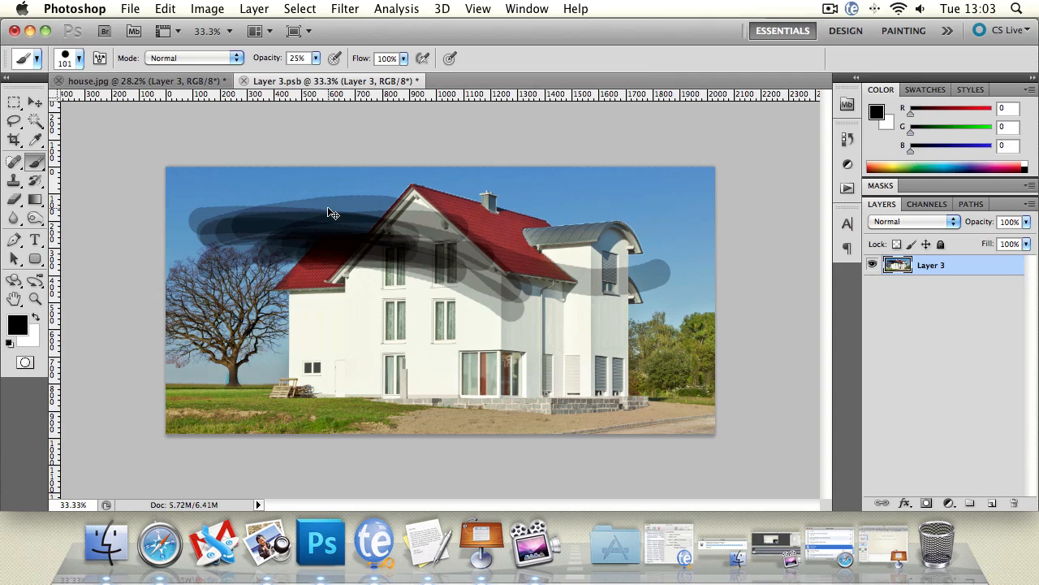
{"action": "left_click", "coordinate": [196, 82]}
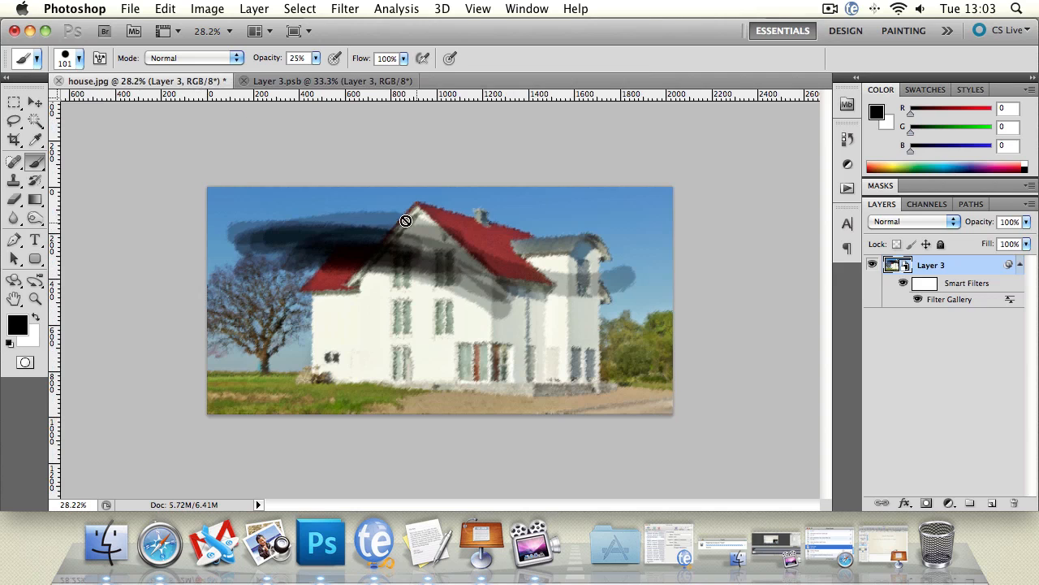
Step back in house.jpg to before the smart filter was applied, and redo the undone changes.
{"action": "key", "text": "alt+super+z"}
{"action": "key", "text": "alt+super+z"}
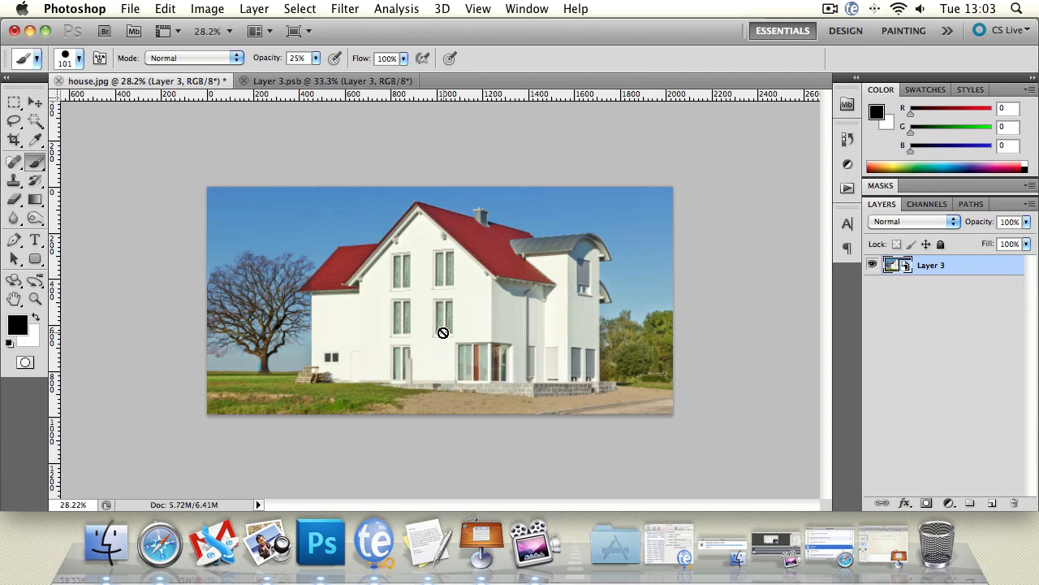
{"action": "key", "text": "shift+super+z"}
{"action": "key", "text": "shift+super+z"}
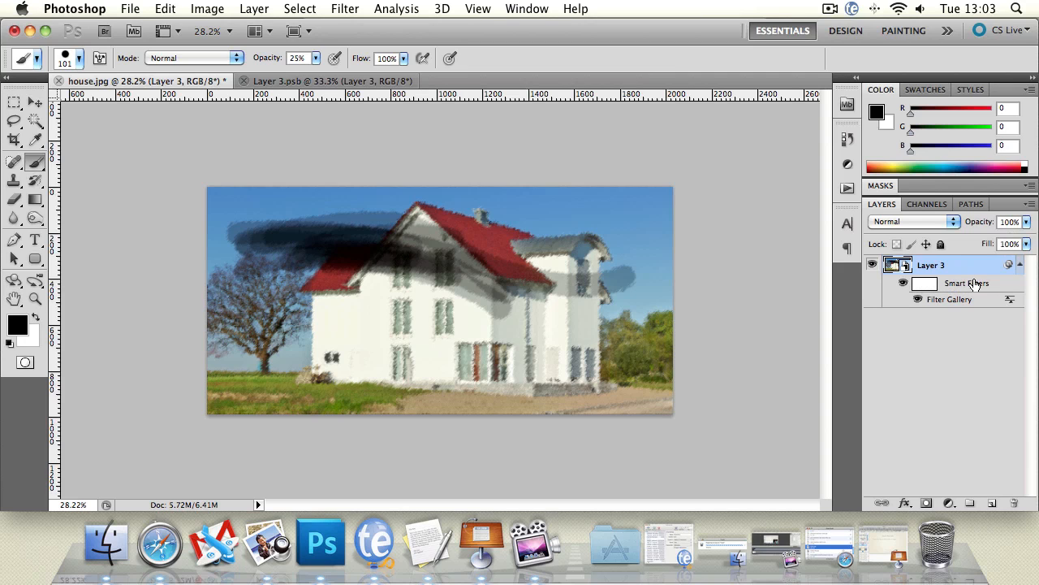
Check the Blending Options of the Filter Gallery smart filter without changing them, and collapse Layer 3's smart filter list.
{"action": "double_click", "coordinate": [1010, 301]}
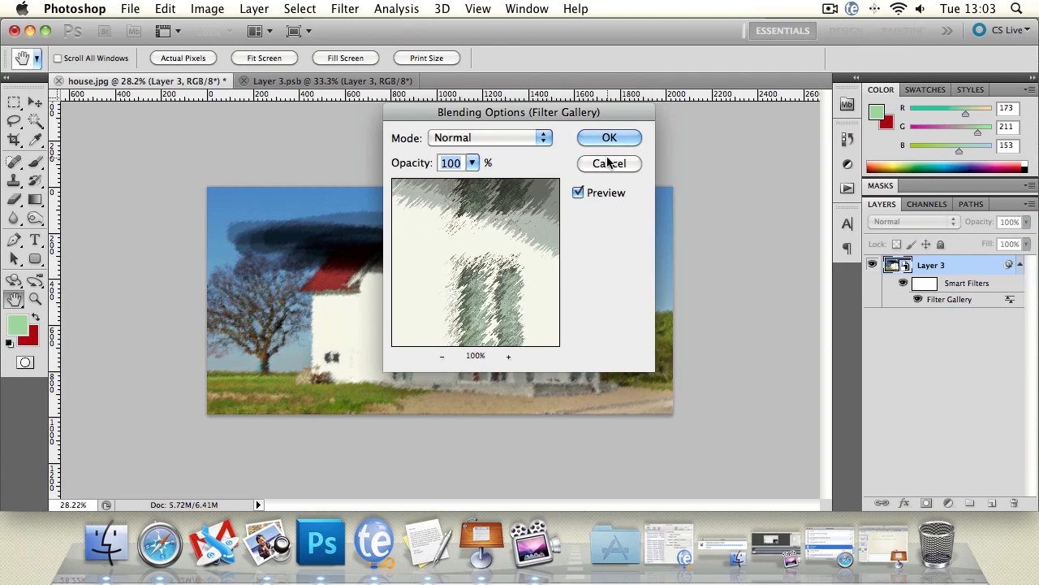
{"action": "left_click", "coordinate": [605, 164]}
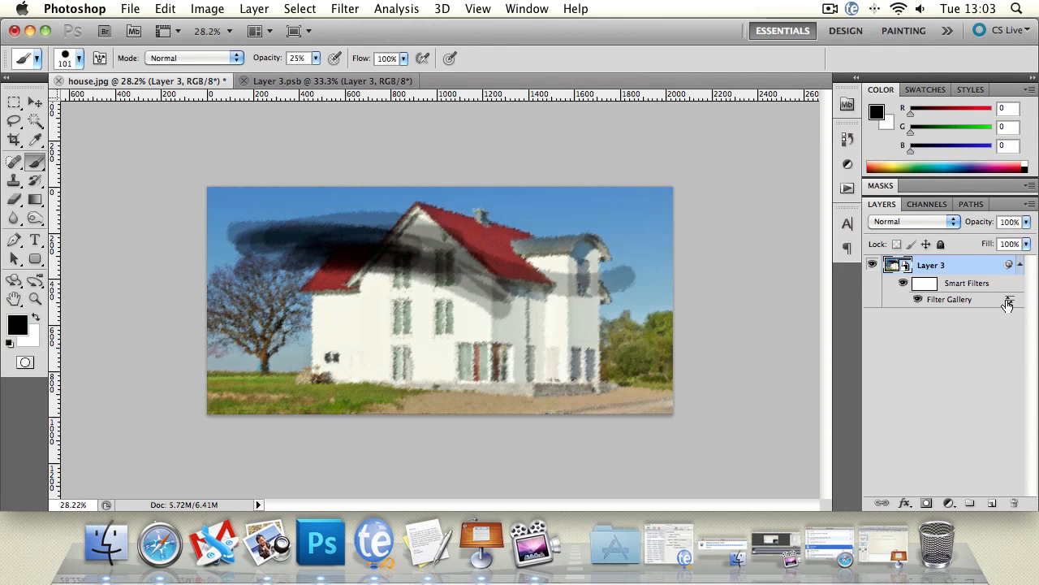
{"action": "left_click_drag", "start_coordinate": [1008, 303], "coordinate": [962, 291]}
{"action": "left_click", "coordinate": [1021, 267]}
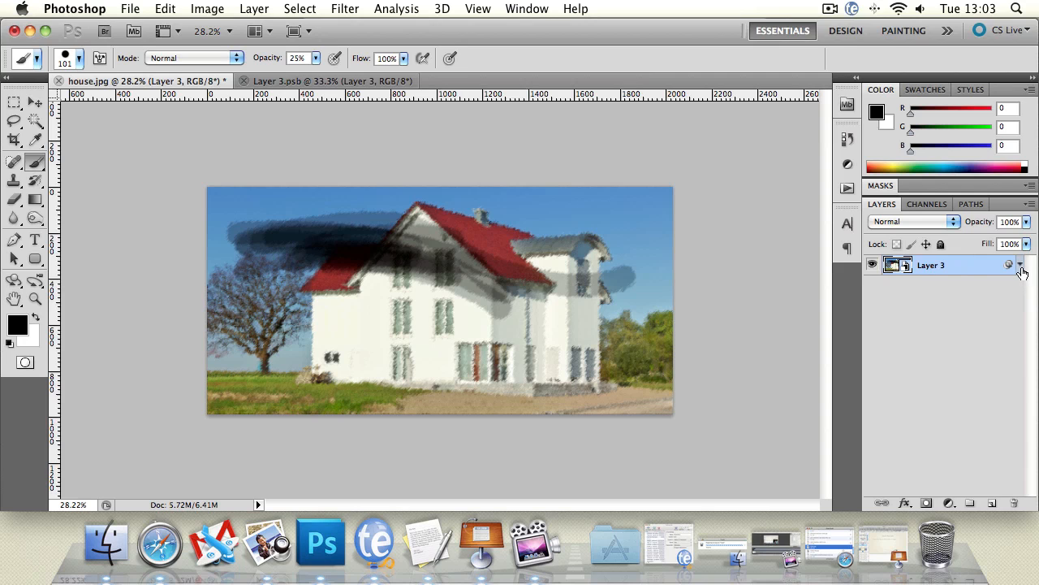
Switch to Keynote.
{"action": "left_click", "coordinate": [482, 540]}
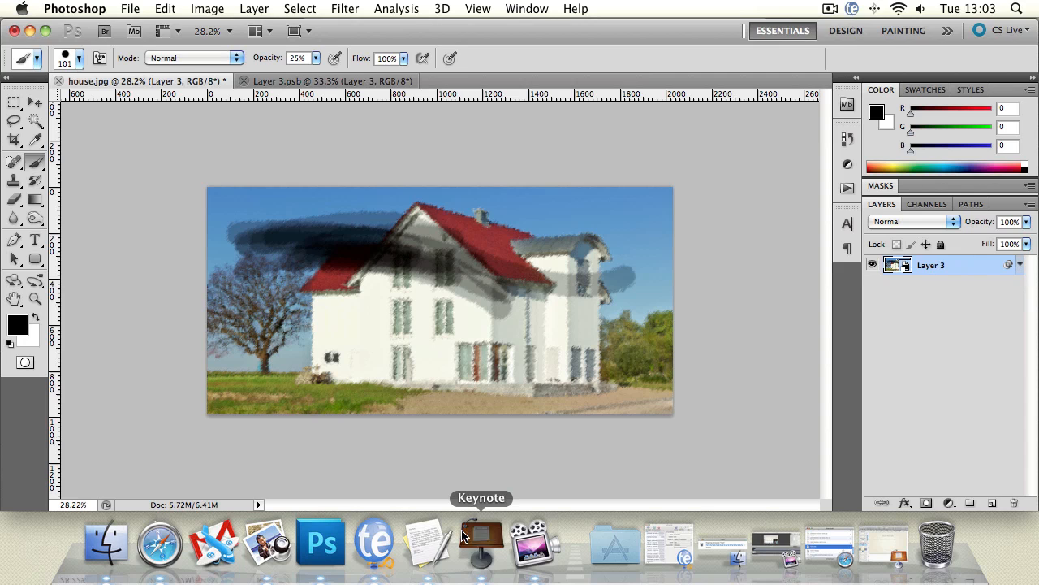